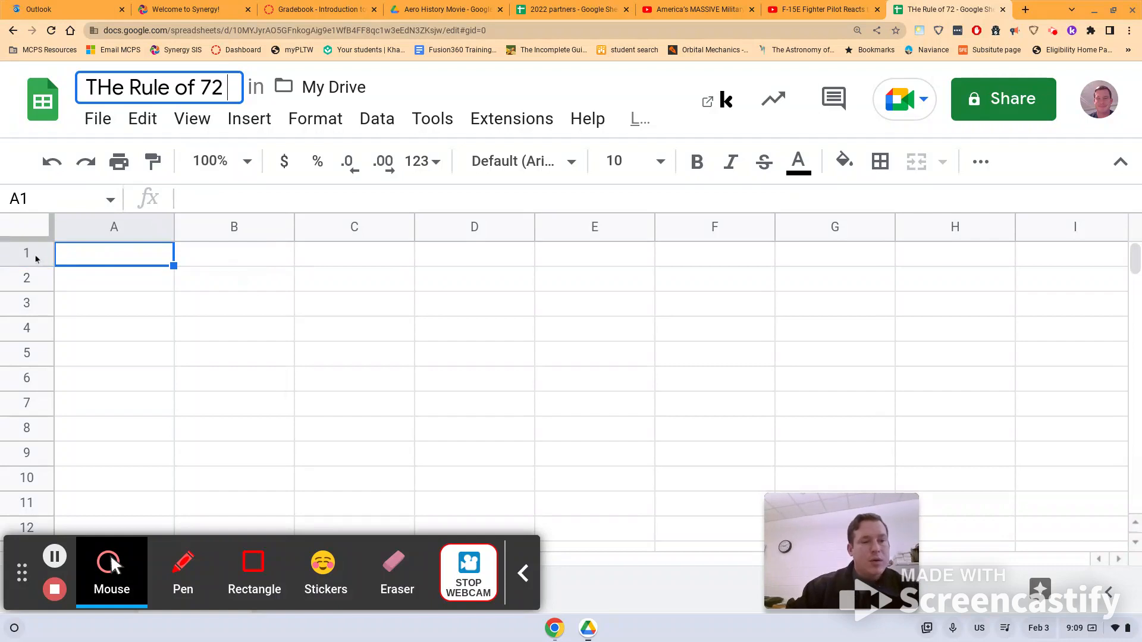
Freeze row 1 of the 'THe Rule of 72' sheet so it stays visible when scrolling.
click(34, 255)
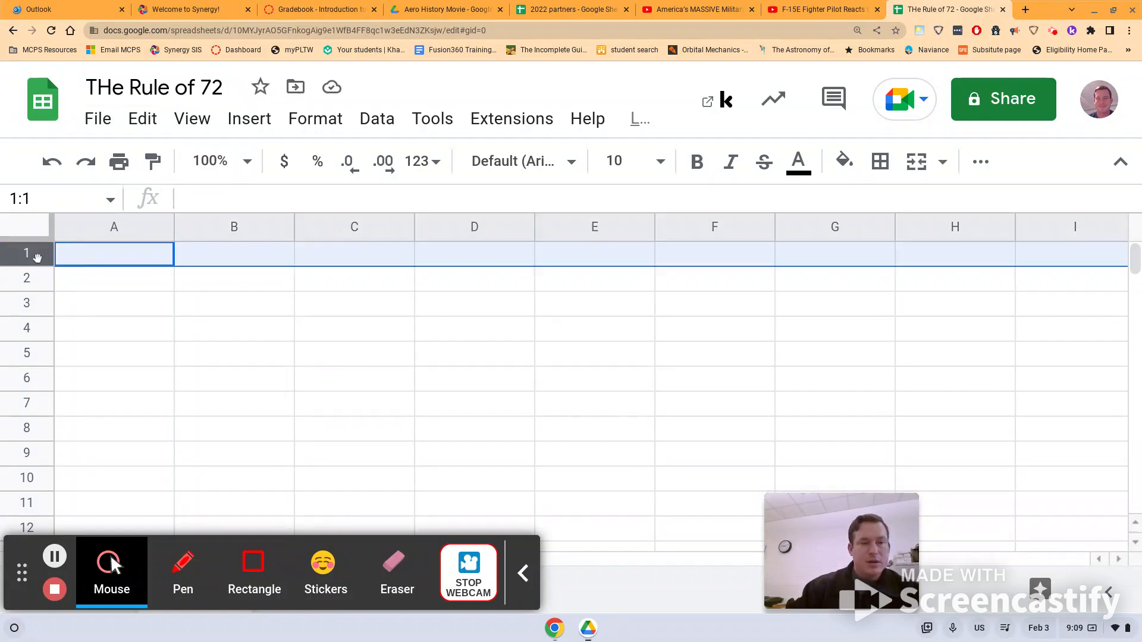
click(196, 128)
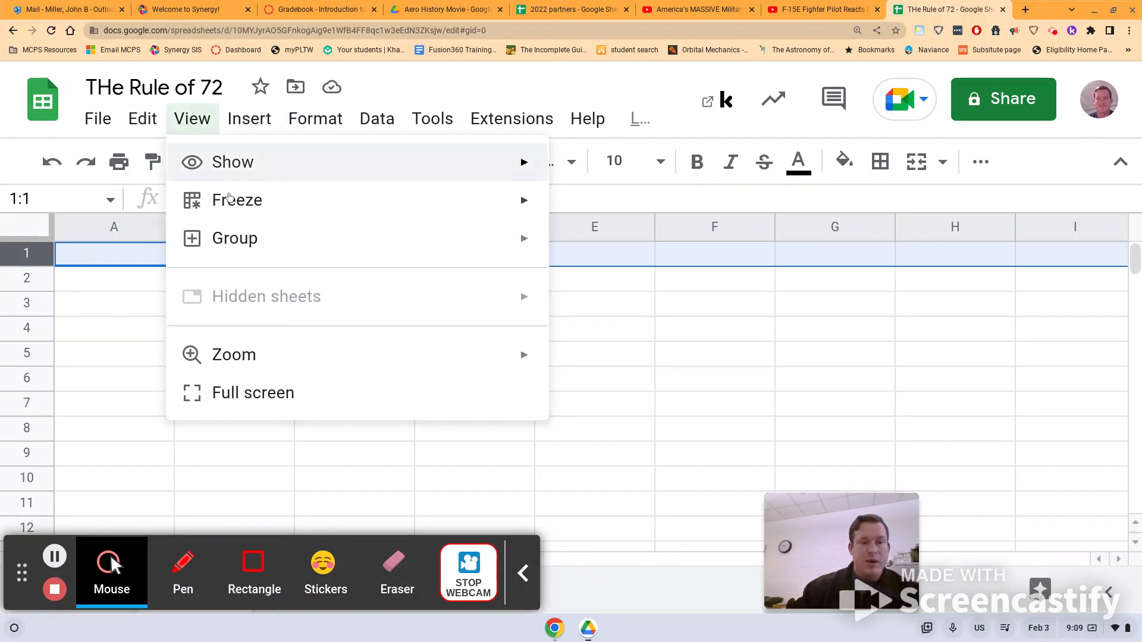
mouse_move(400, 200)
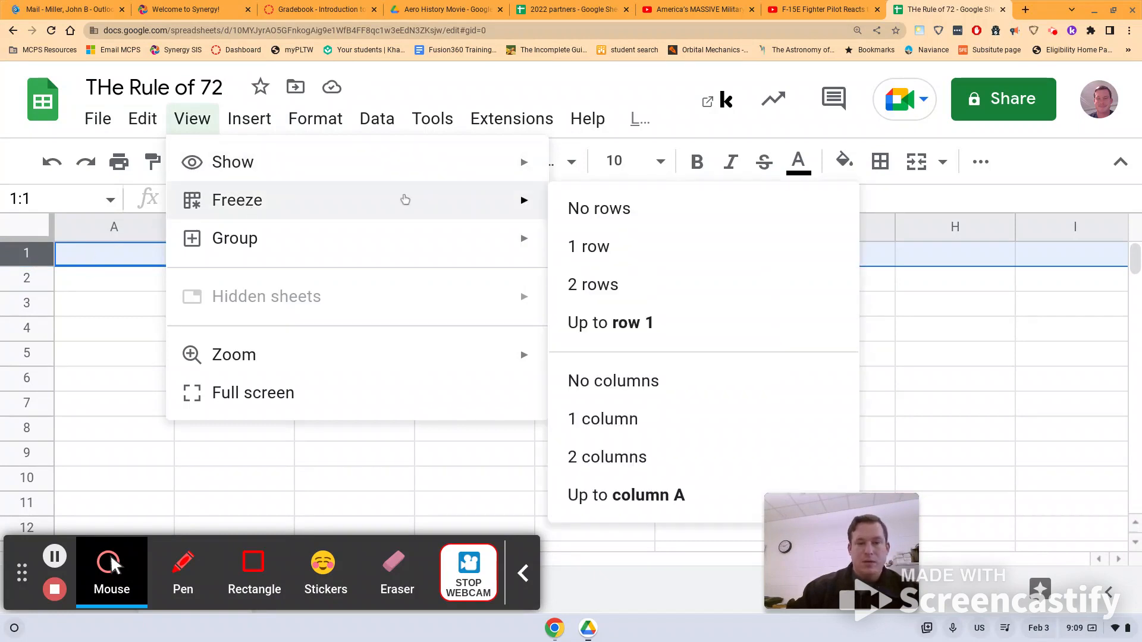
click(612, 256)
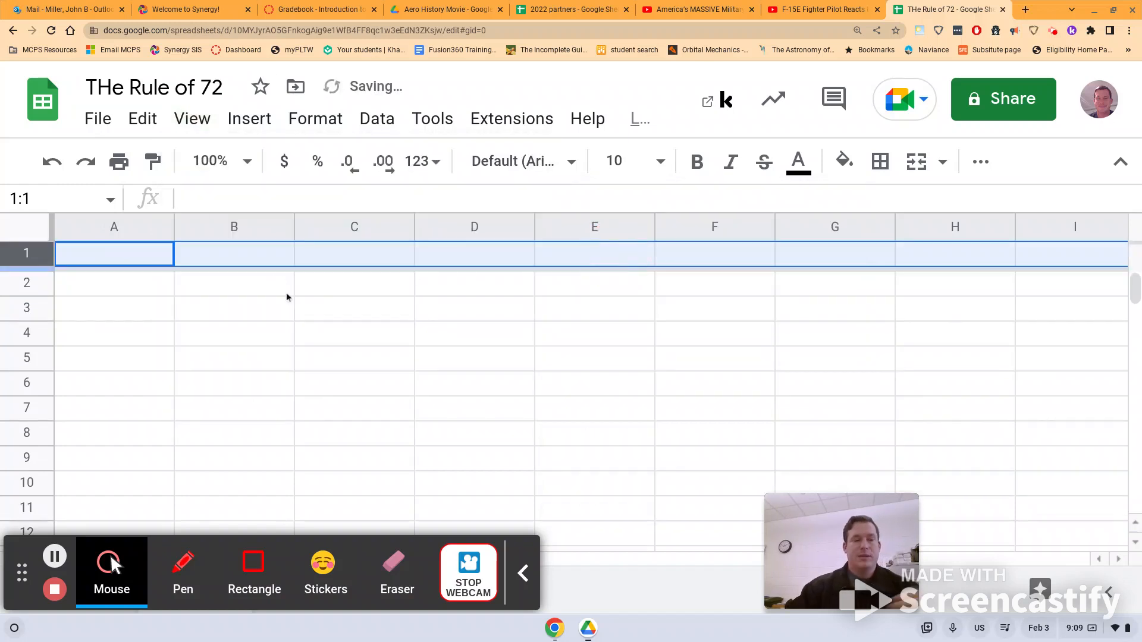
click(1136, 288)
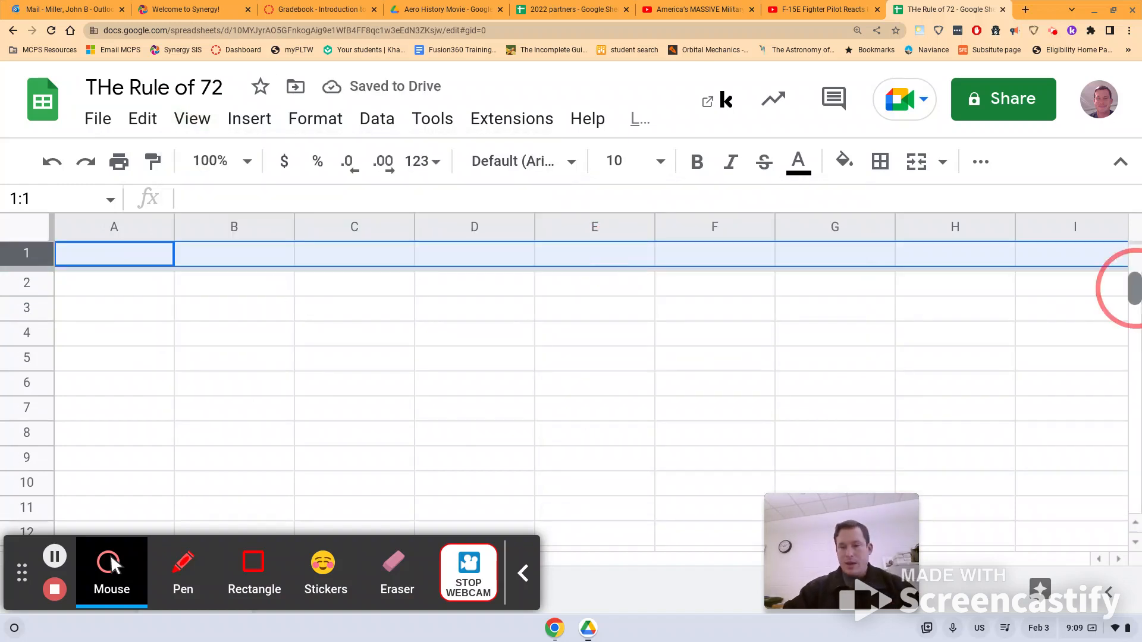
mouse_move(1135, 288)
mouse_down()
mouse_move(1135, 328)
mouse_move(1133, 273)
mouse_up()
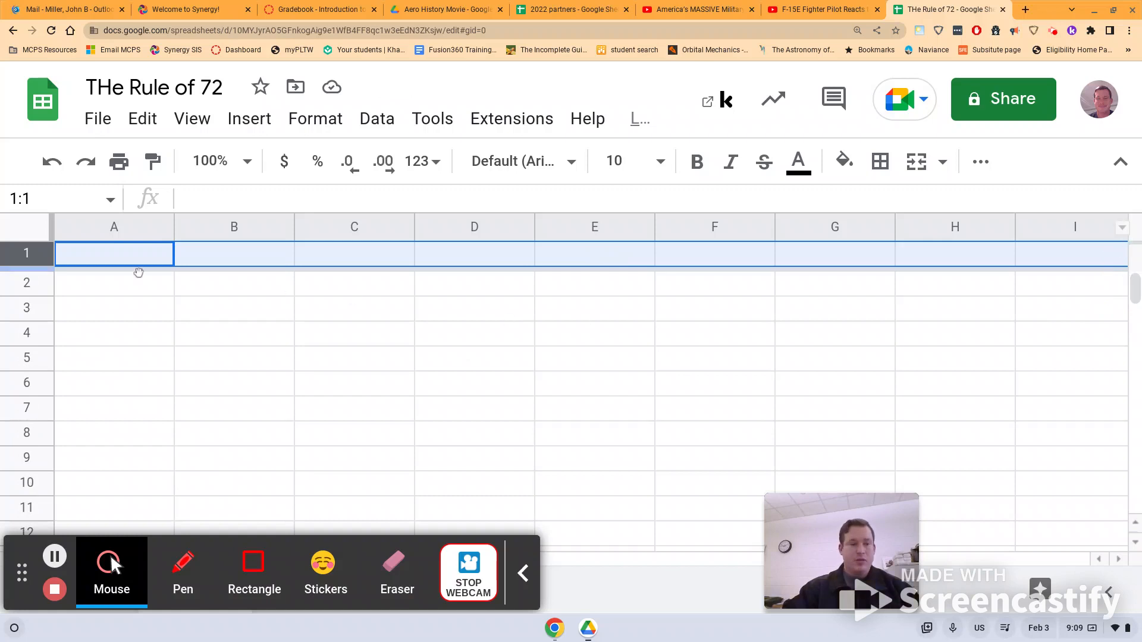
Enter the headers 'year' in A1 and 'percent' in B1, and make row 1 bold.
click(110, 254)
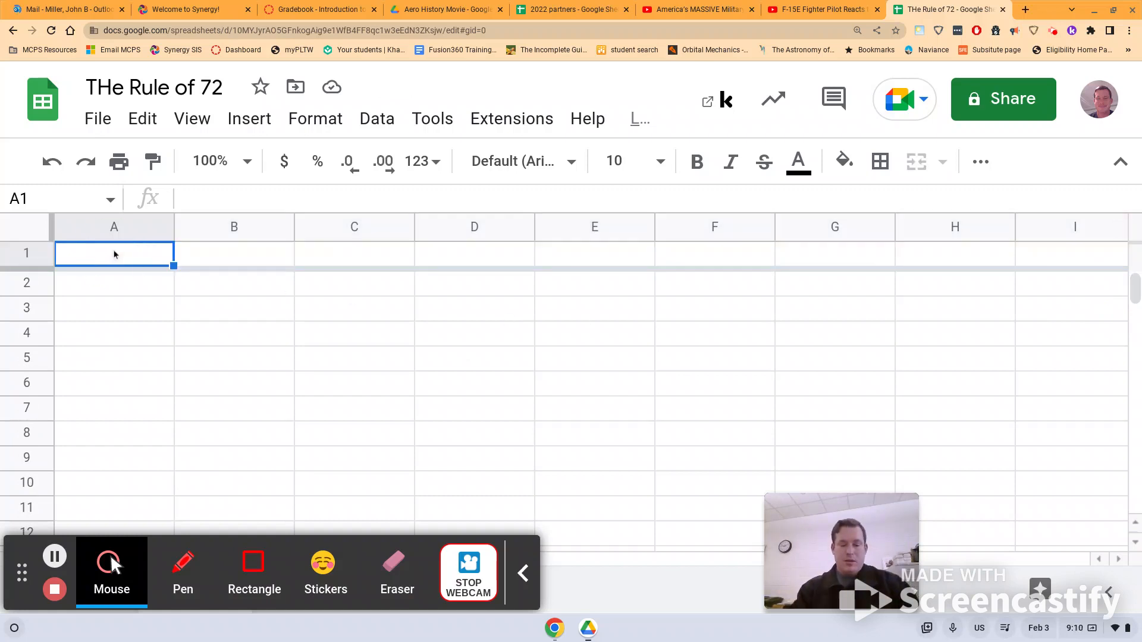
text(year)
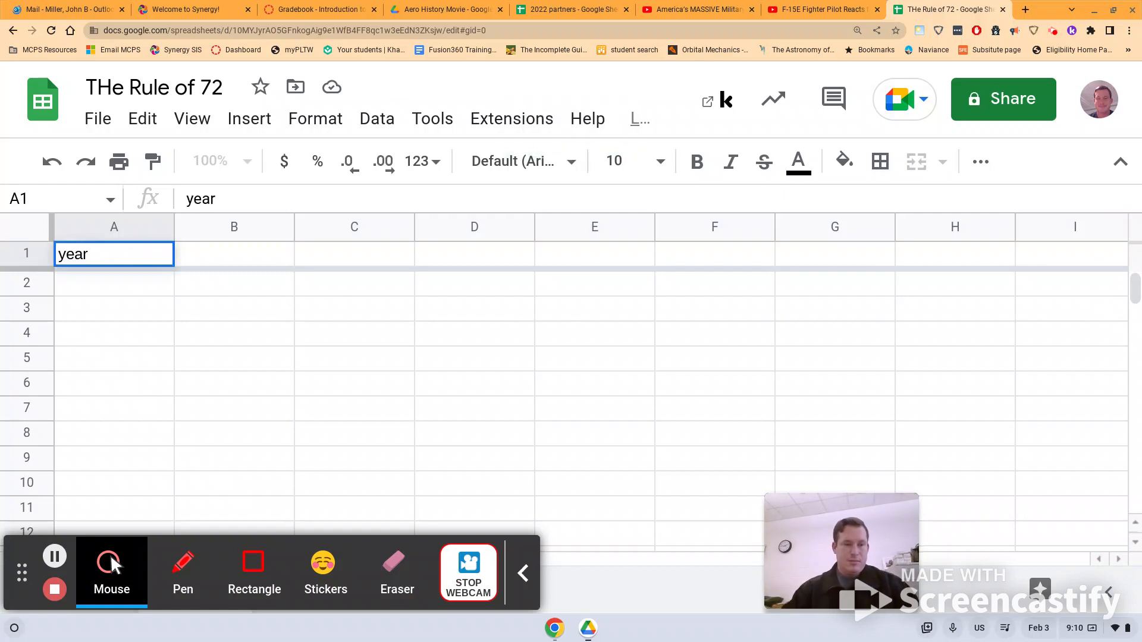
click(226, 257)
text(percent)
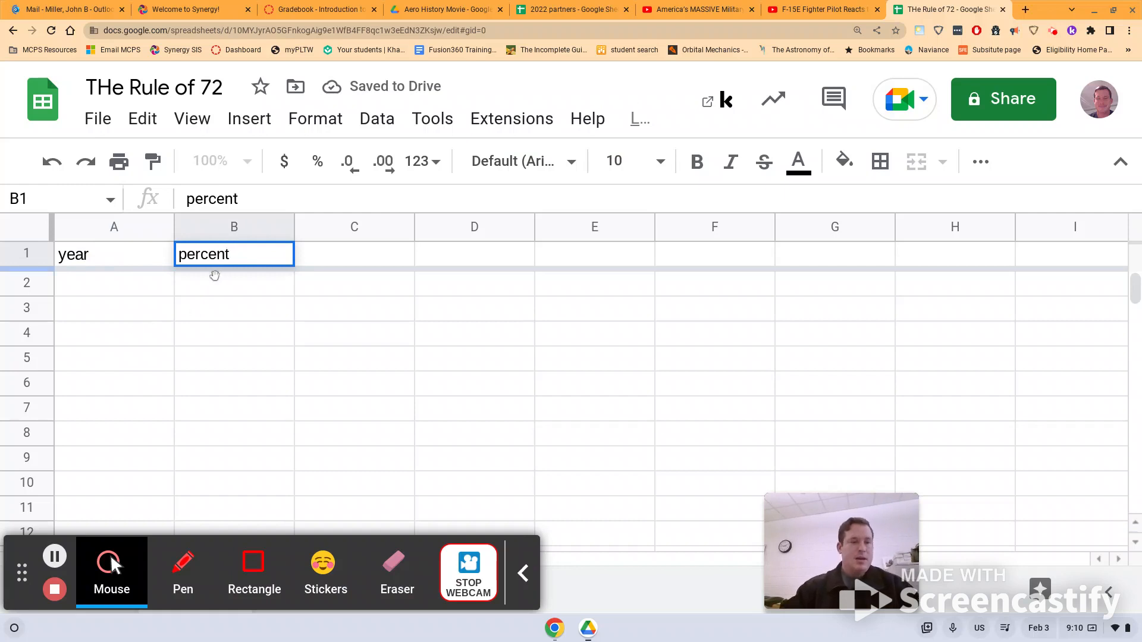
click(27, 254)
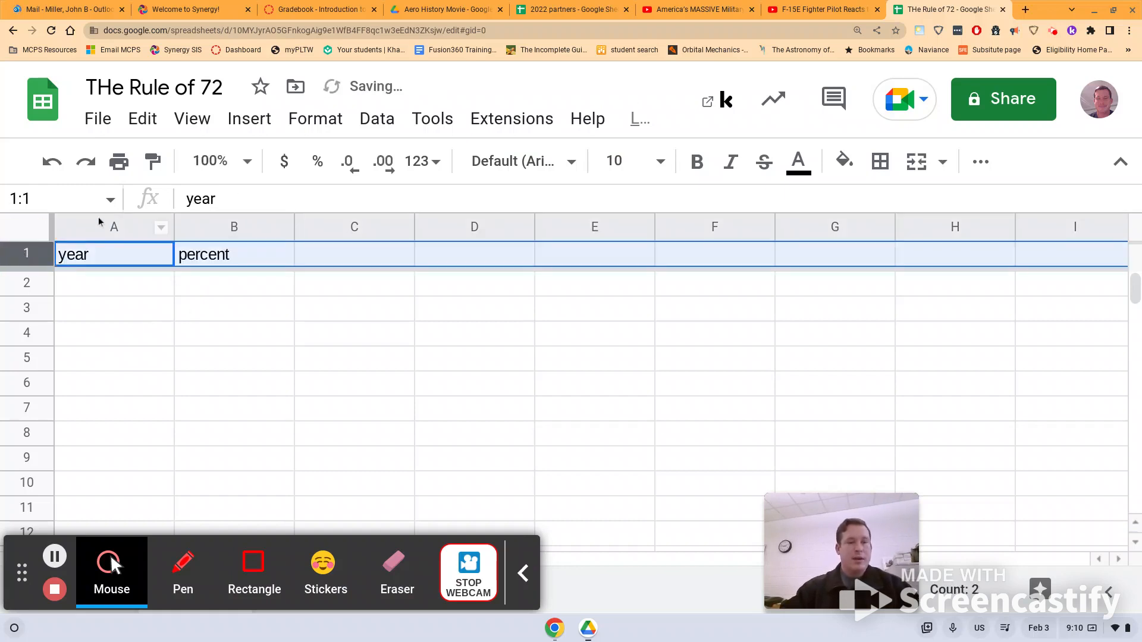
click(697, 162)
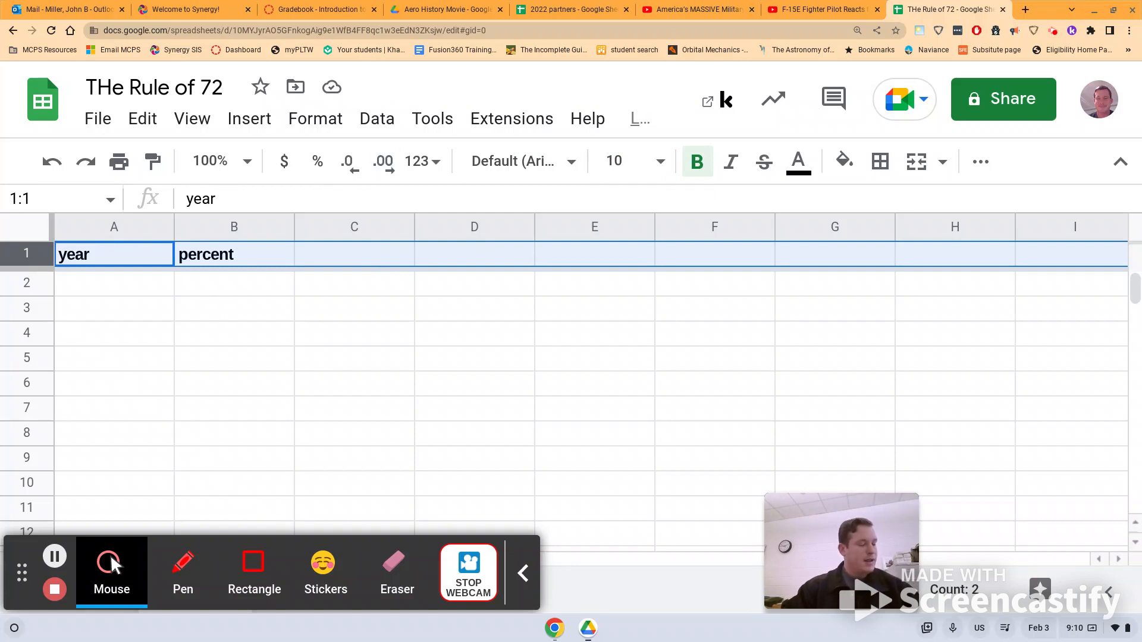
Enter the rates 4%, 6%, 8% and 12% in cells C1 through F1.
click(353, 263)
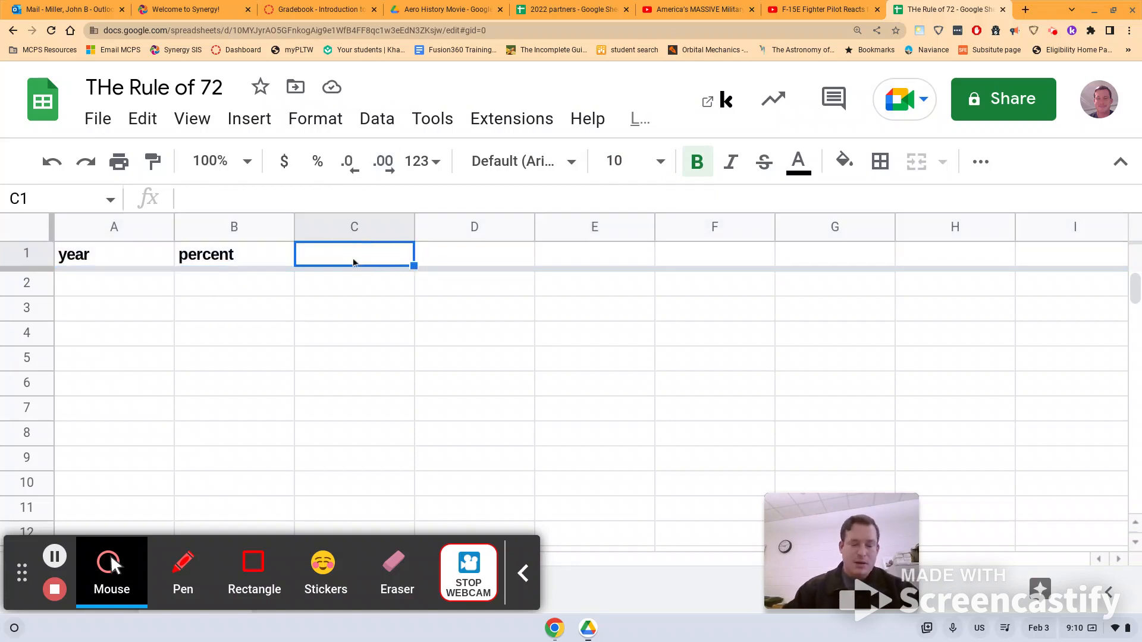
text(4%)
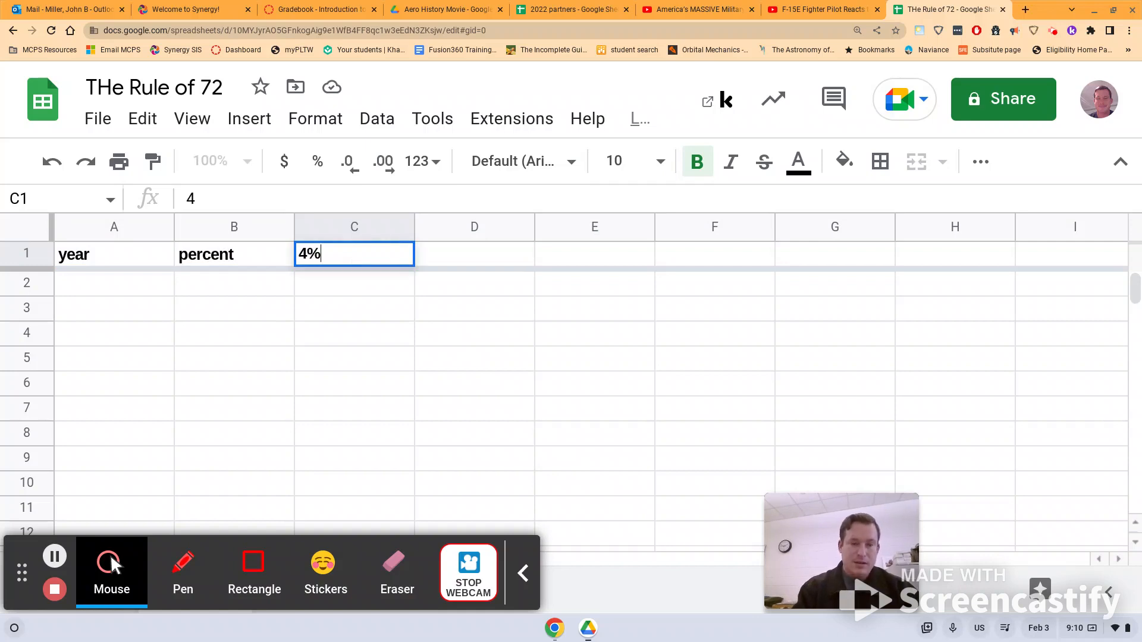
click(478, 256)
text(6%)
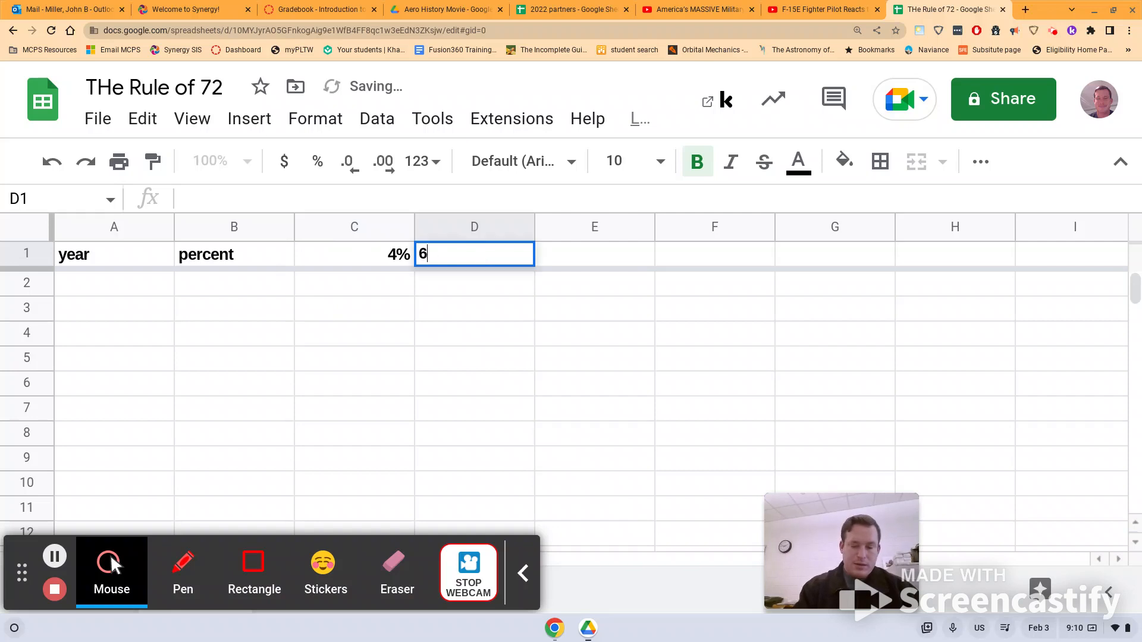
click(585, 257)
text(8%)
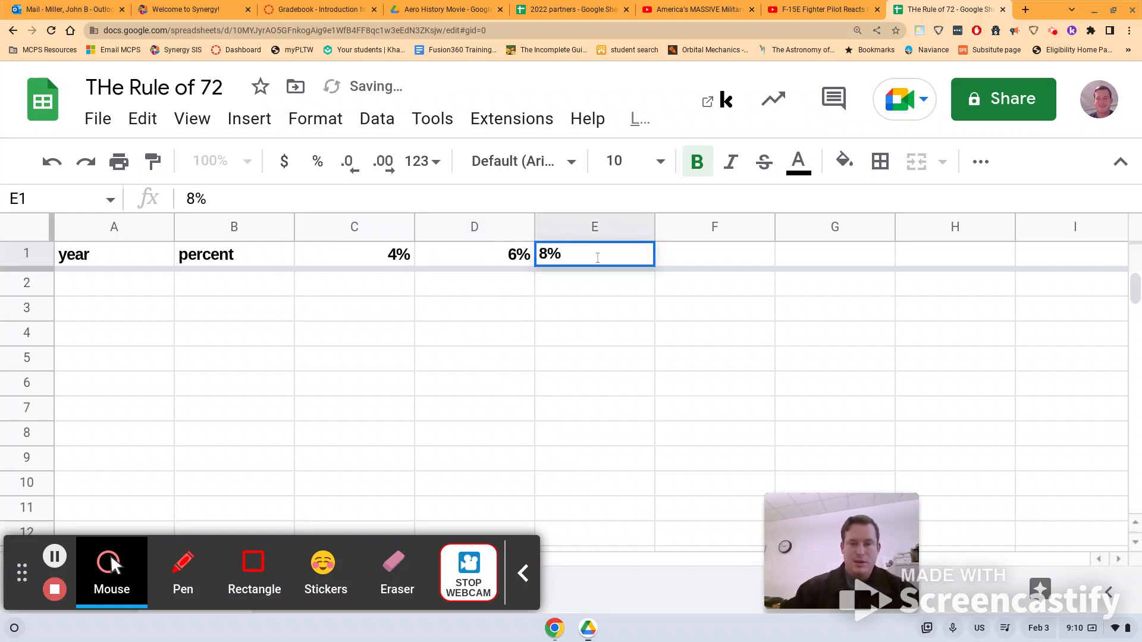
click(691, 259)
text(1)
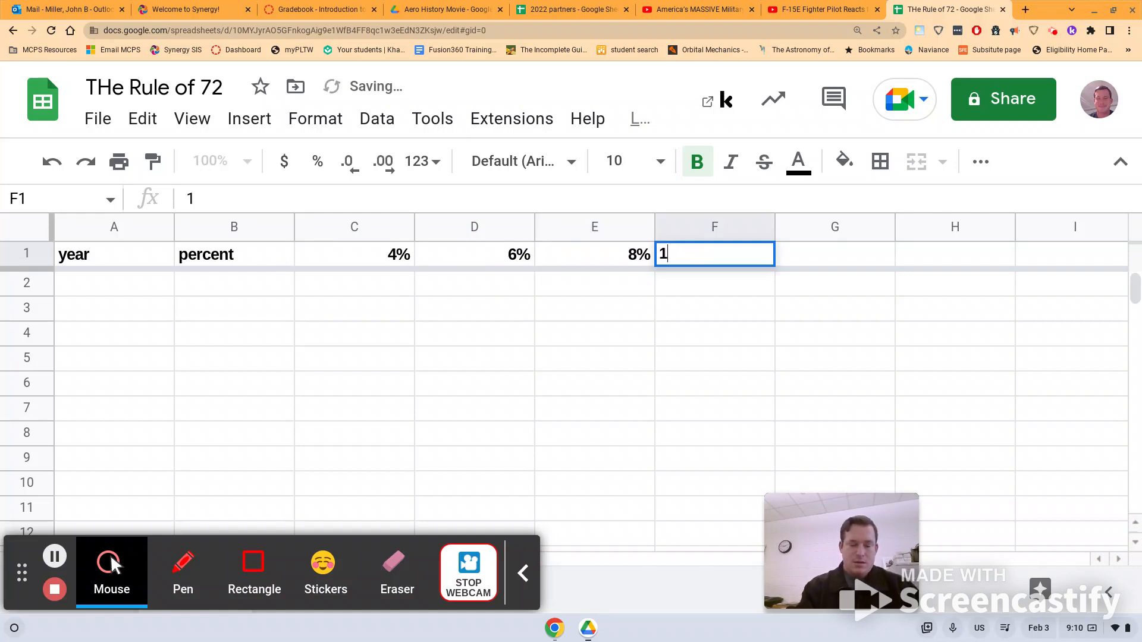
text(2%)
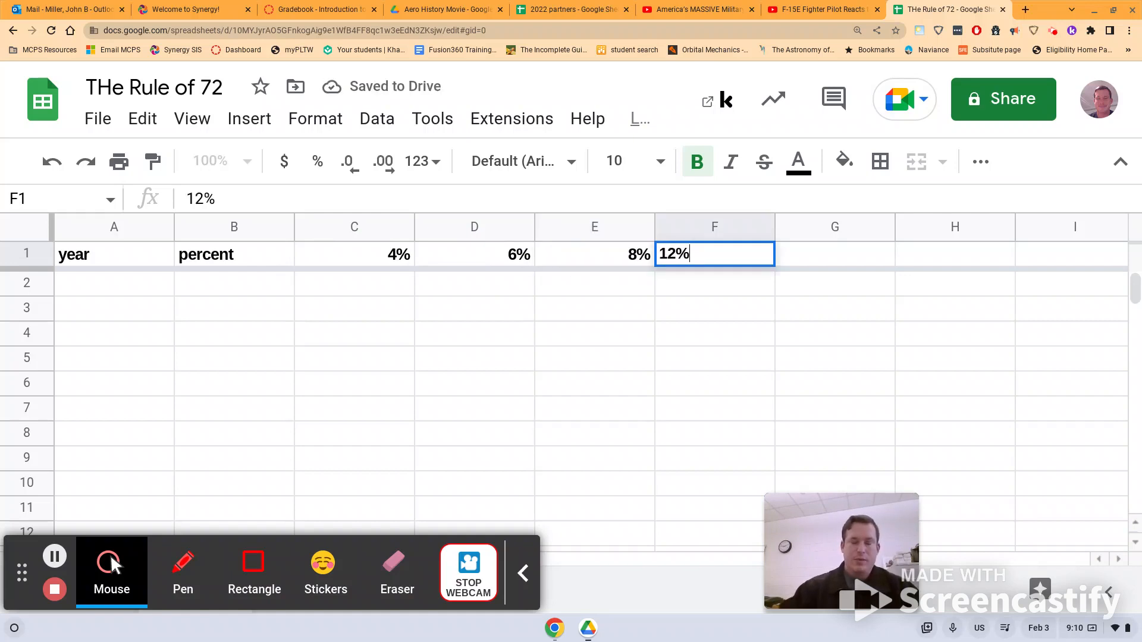
click(610, 312)
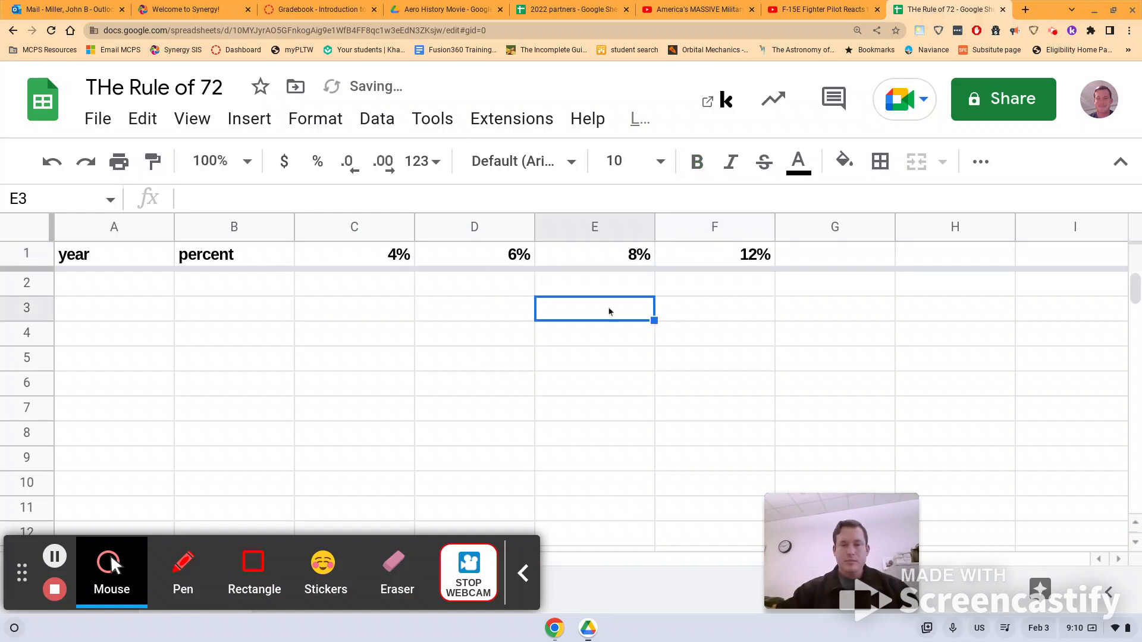
Label A2 as '0 (starting amount)' and wrap its text.
click(136, 287)
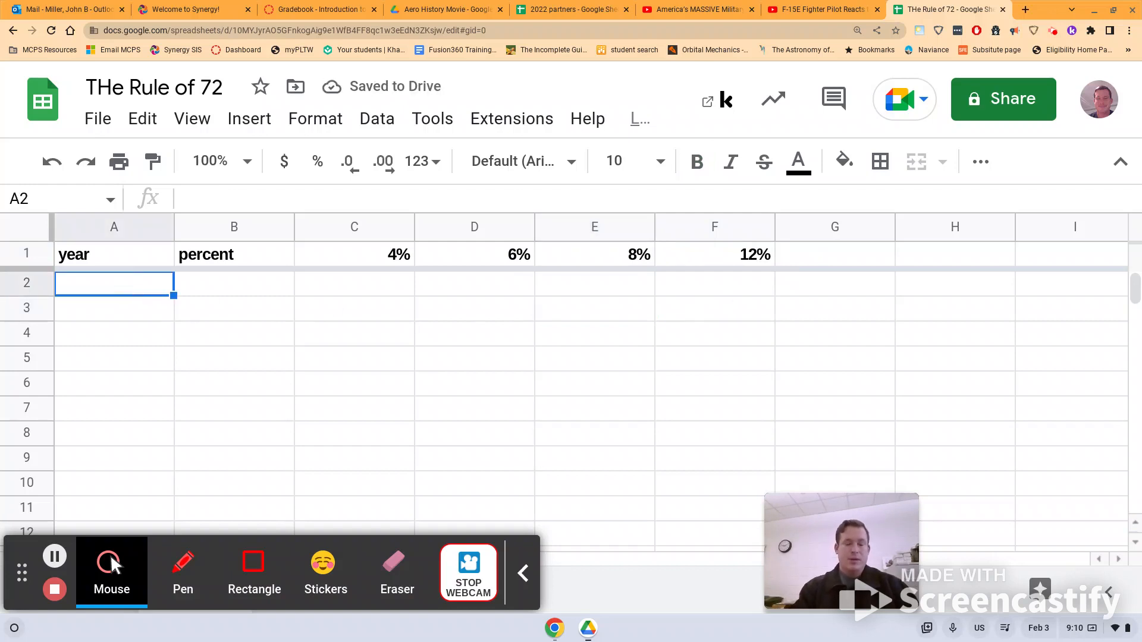
text(0)
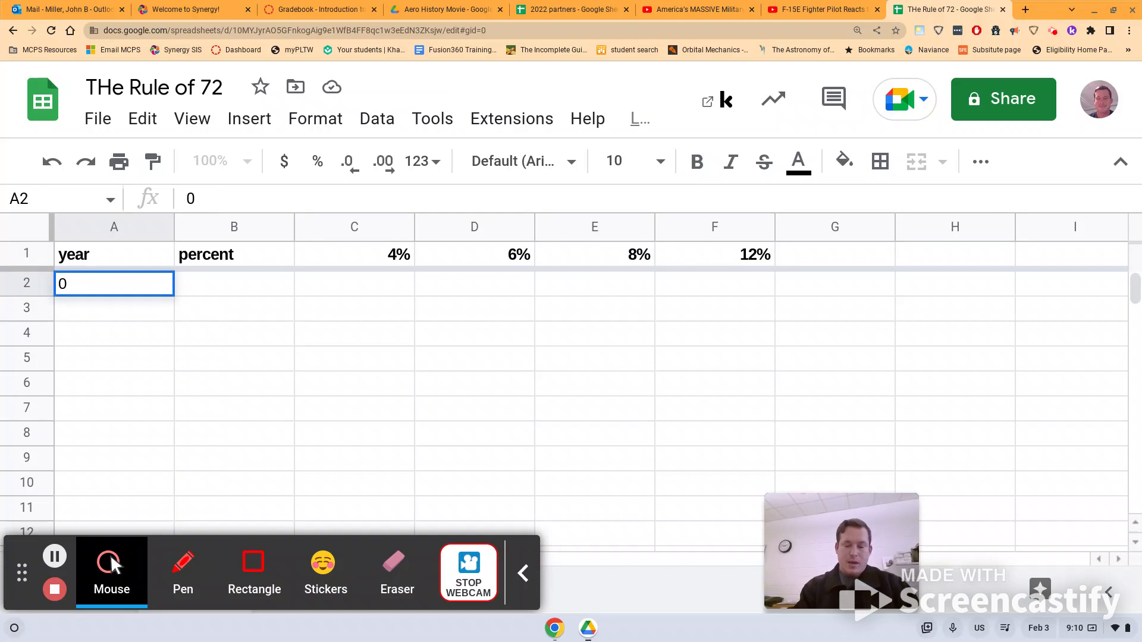
text( ()
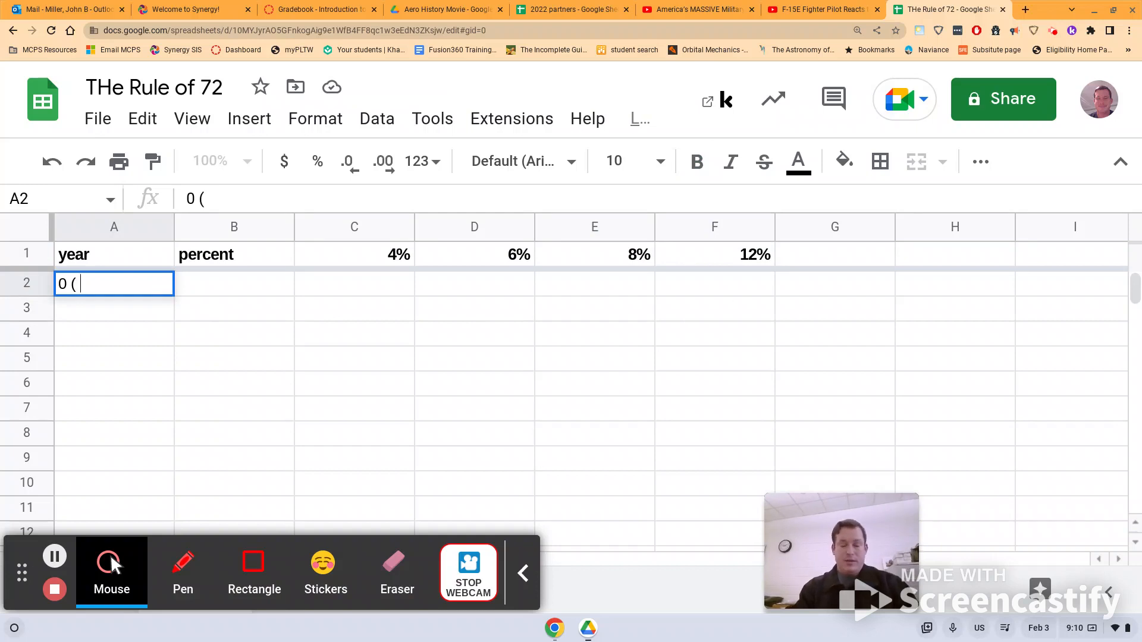
text( se)
key(BackSpace)
text(ta)
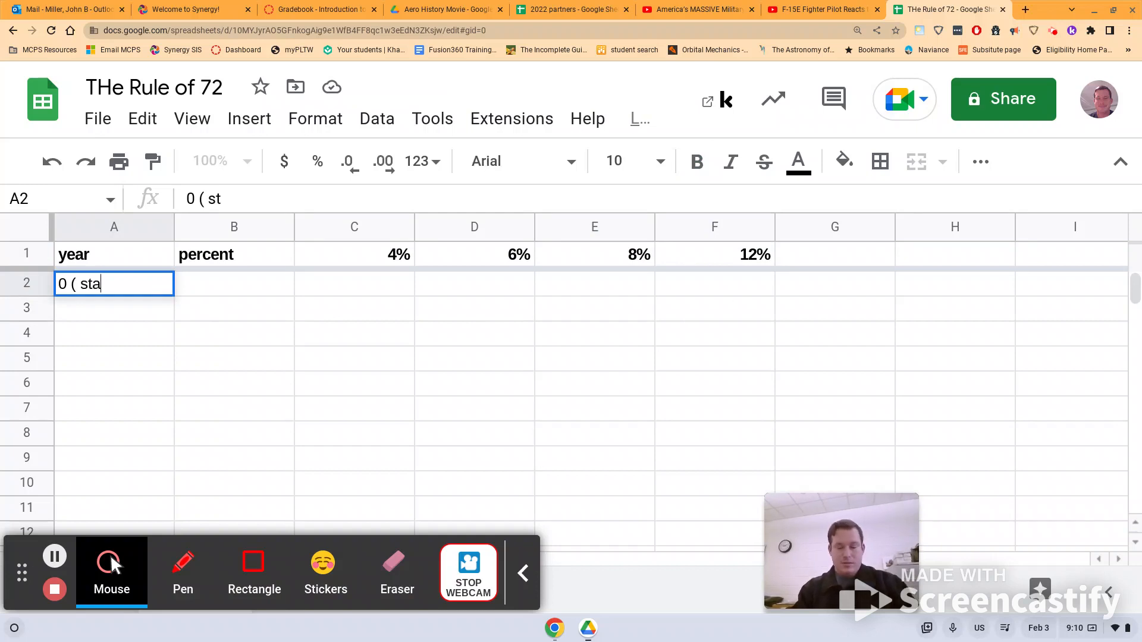
text(rting amount )
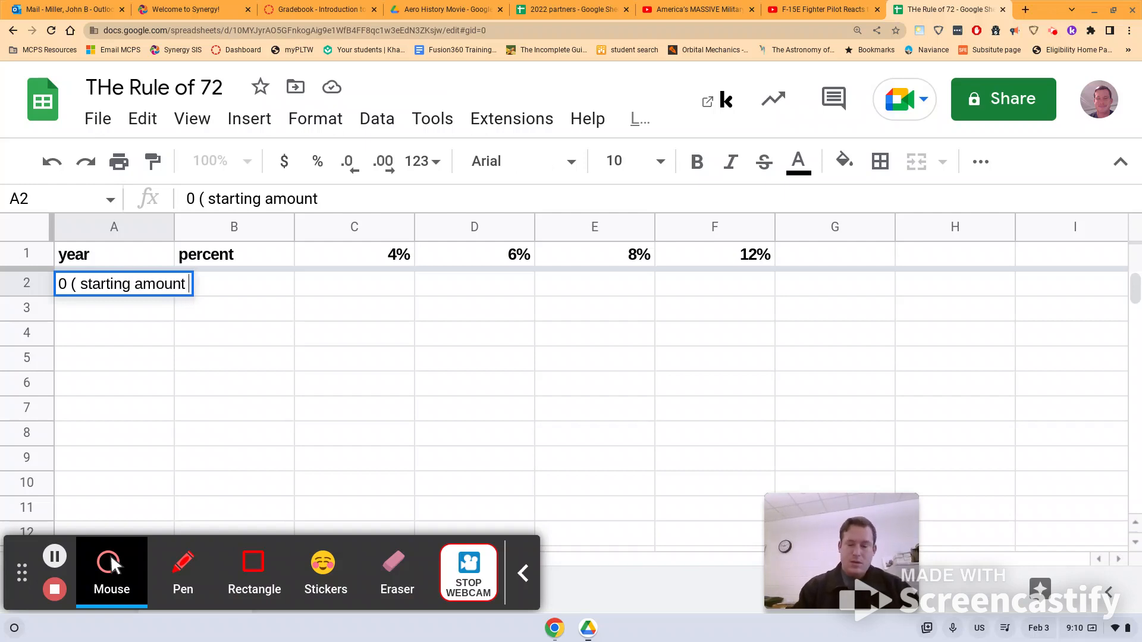
text())
key(Return)
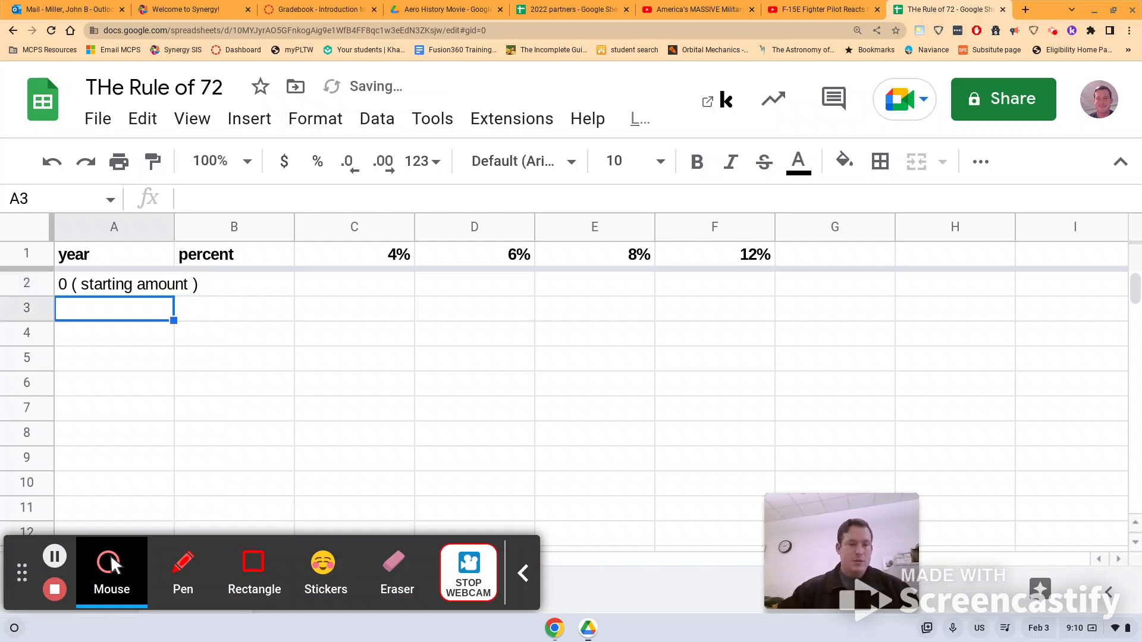
click(95, 291)
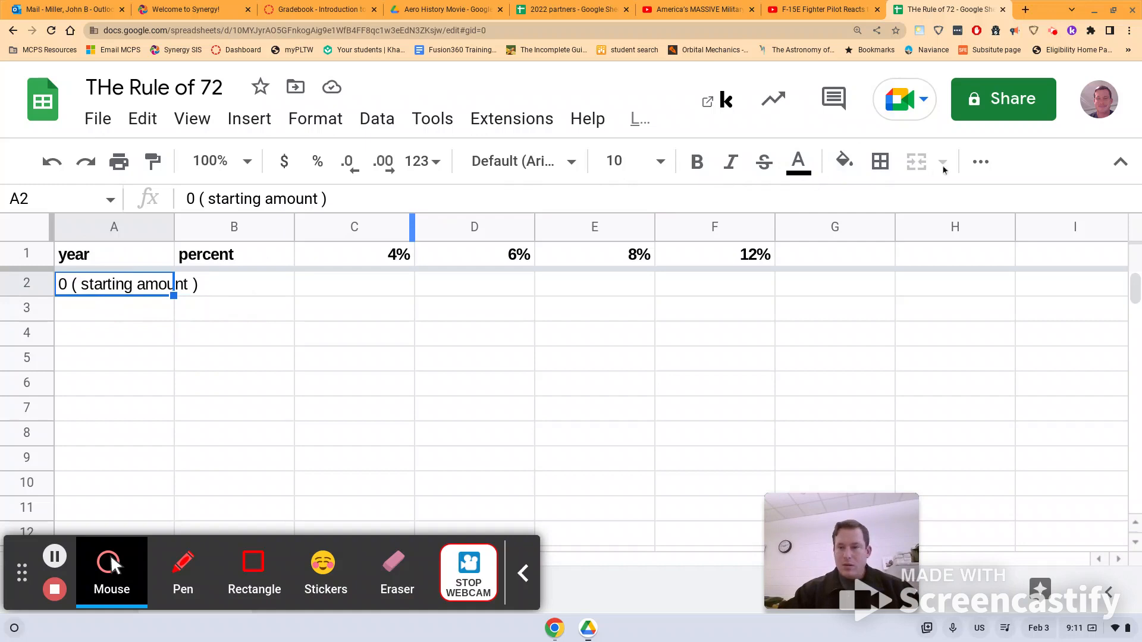
click(981, 162)
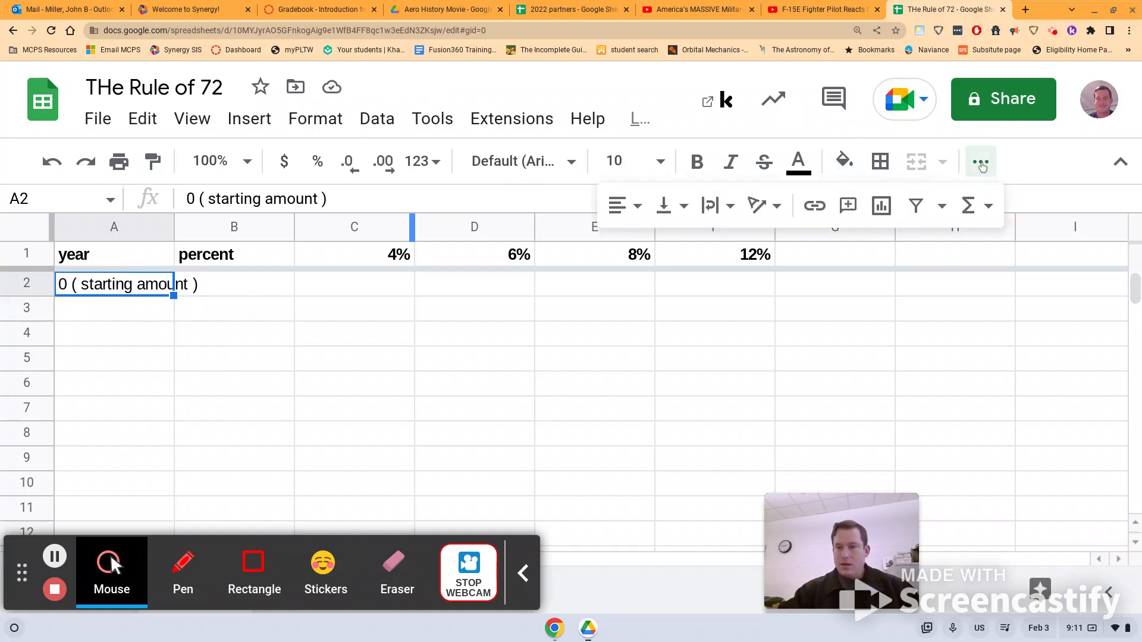
click(711, 208)
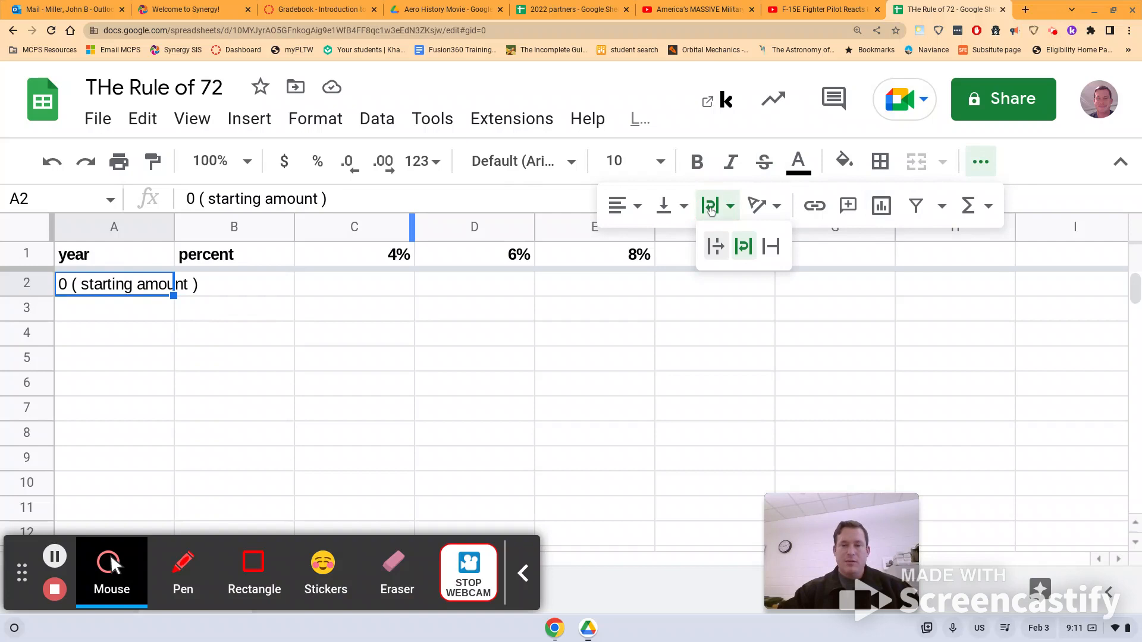
click(747, 252)
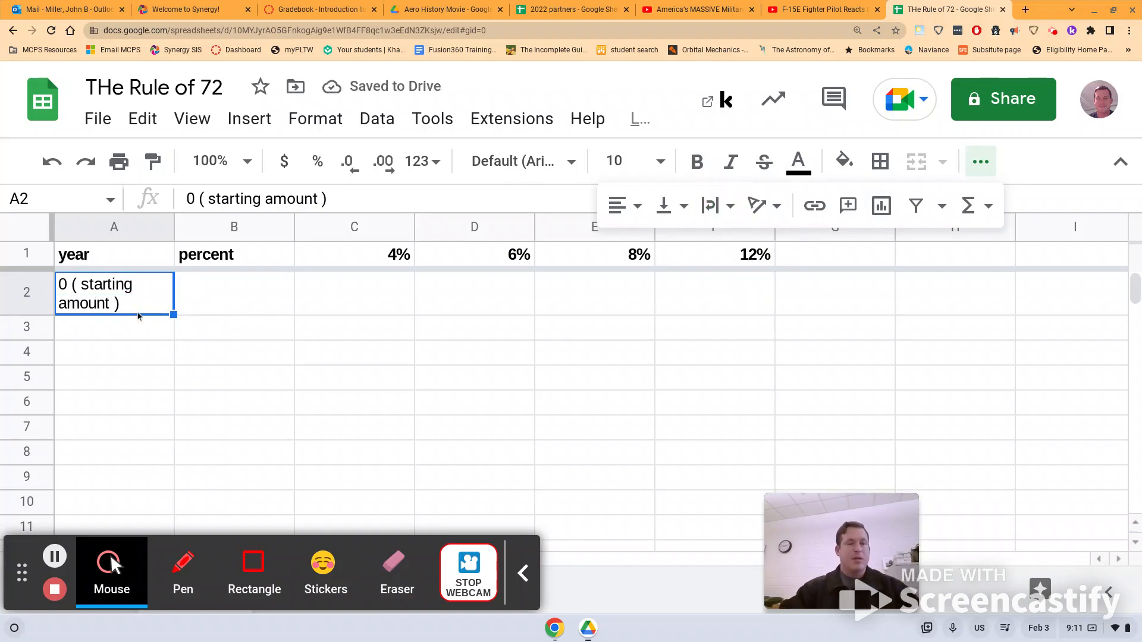
Enter 1 in A3 and the formula =A3+1 in A4 to get year 2.
click(120, 335)
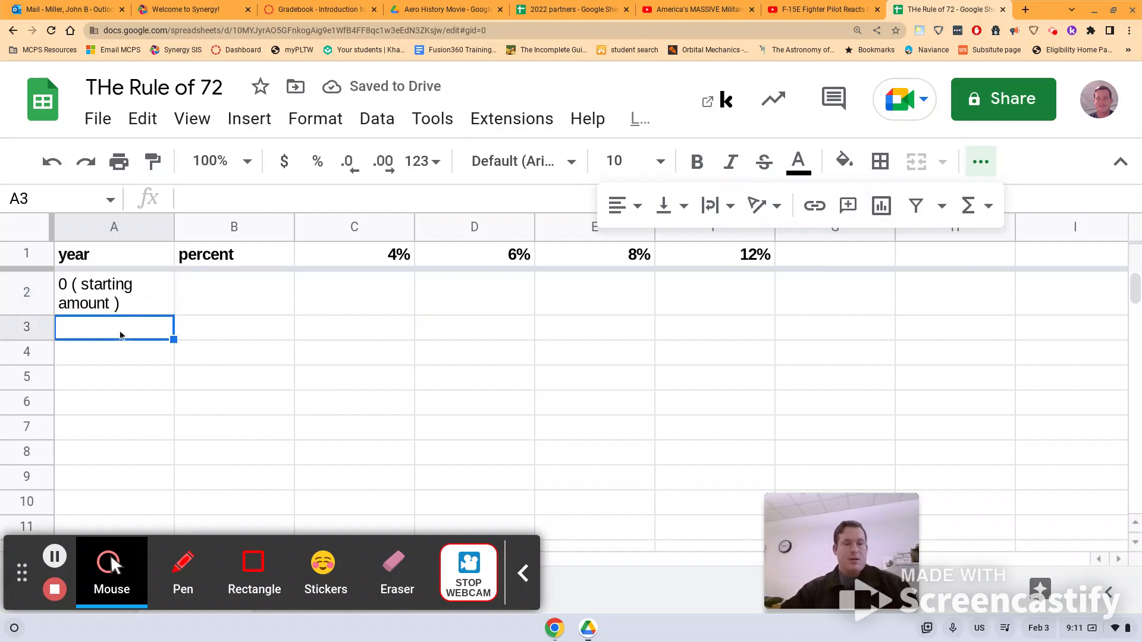
text(1)
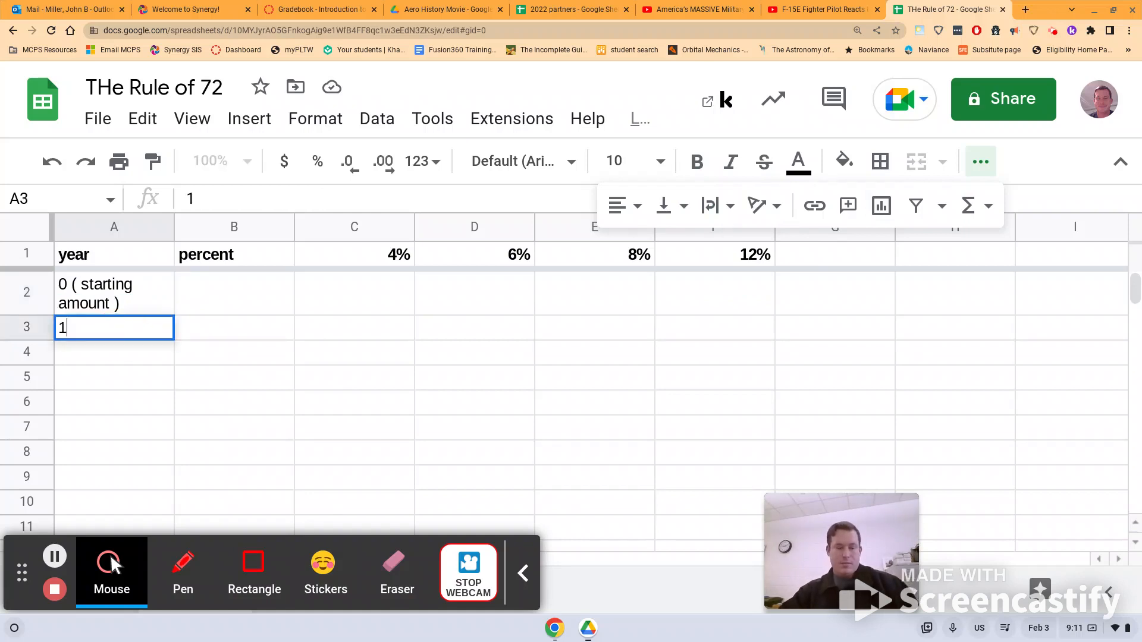
click(129, 355)
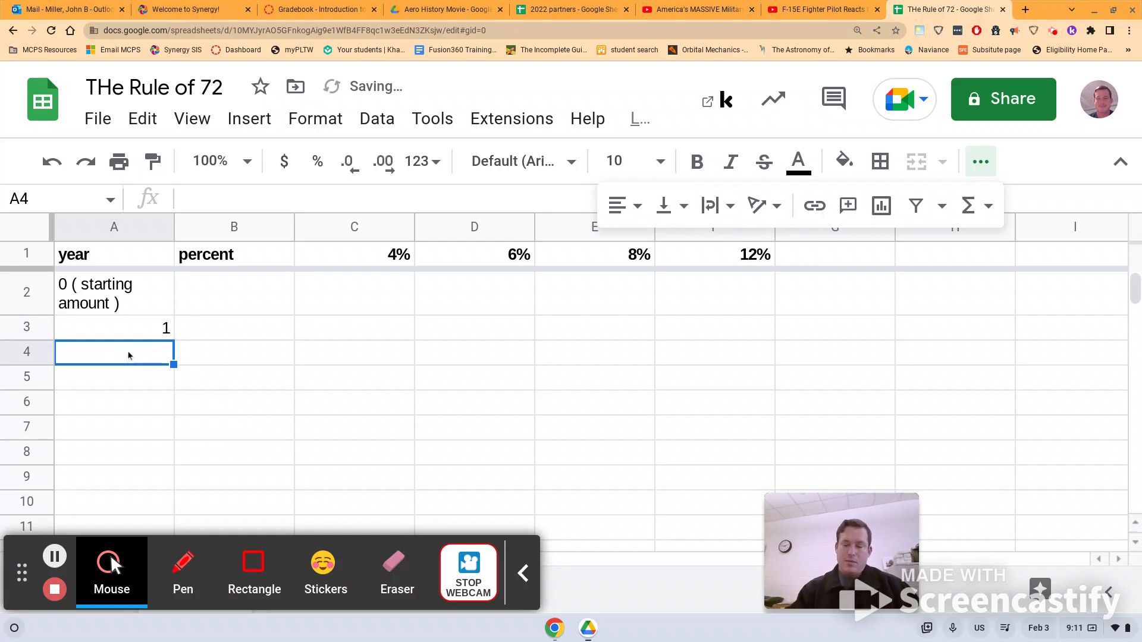
text(=)
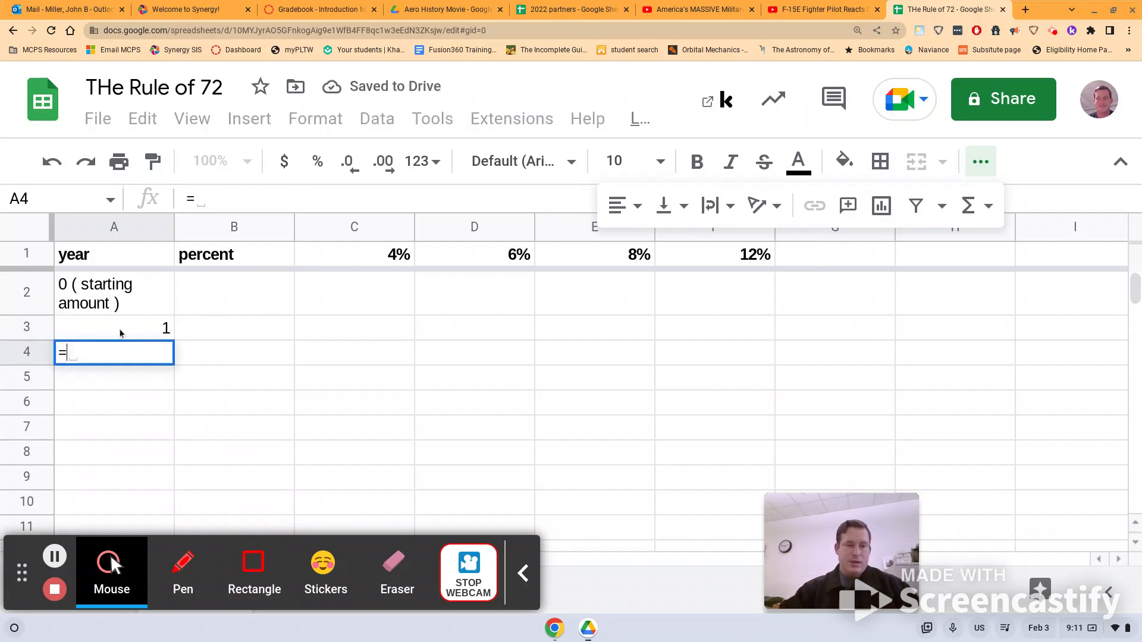
click(121, 333)
text(=1)
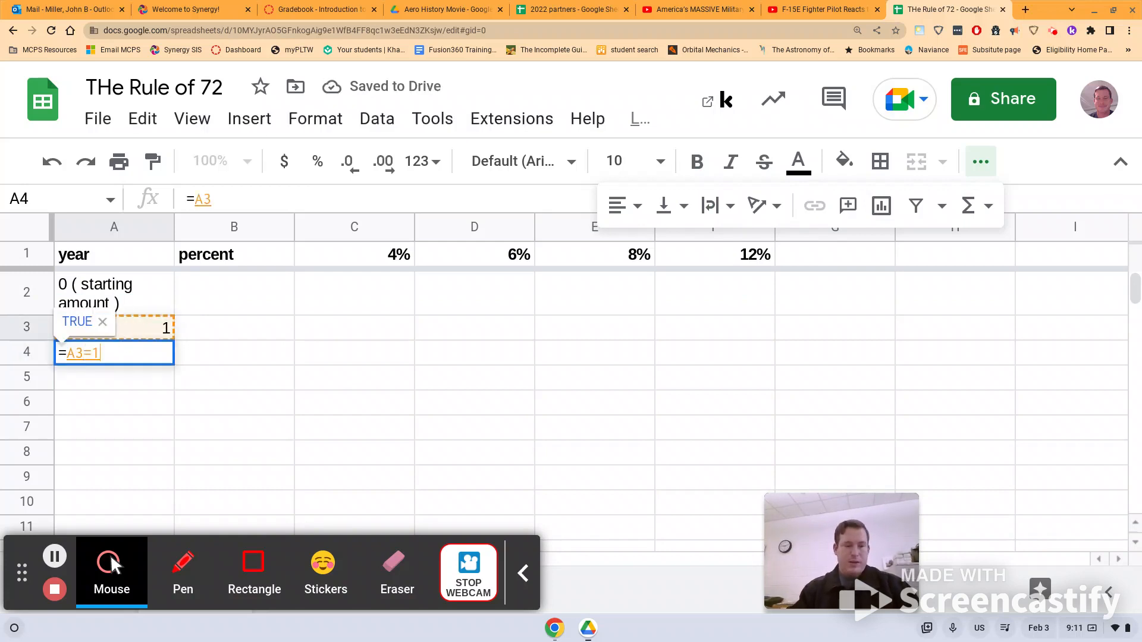
key(BackSpace)
key(BackSpace)
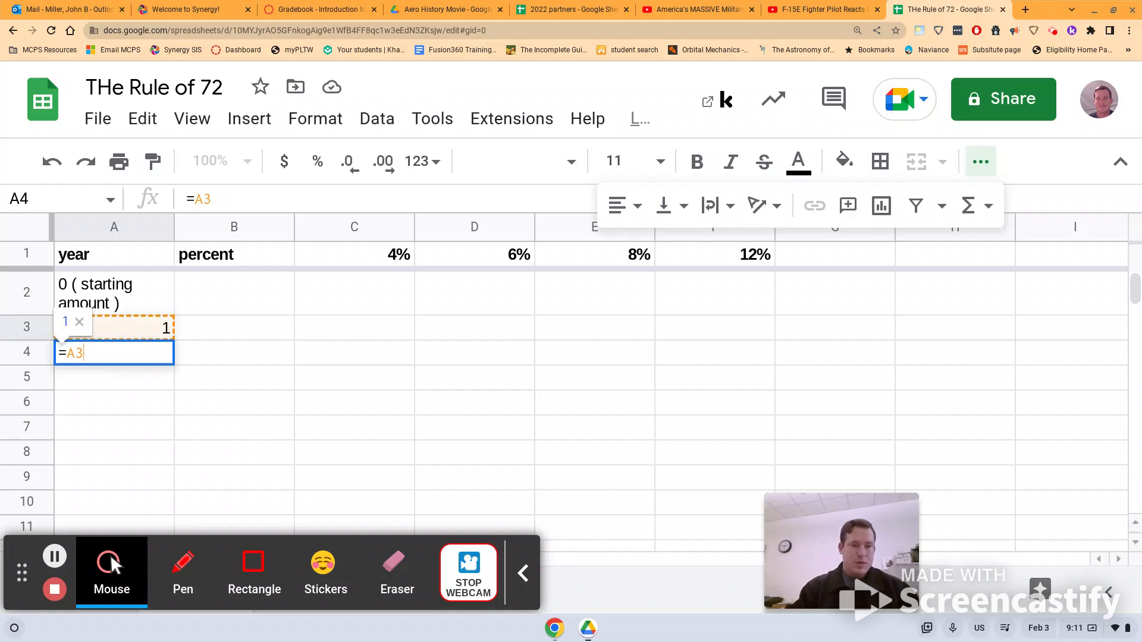
text(+)
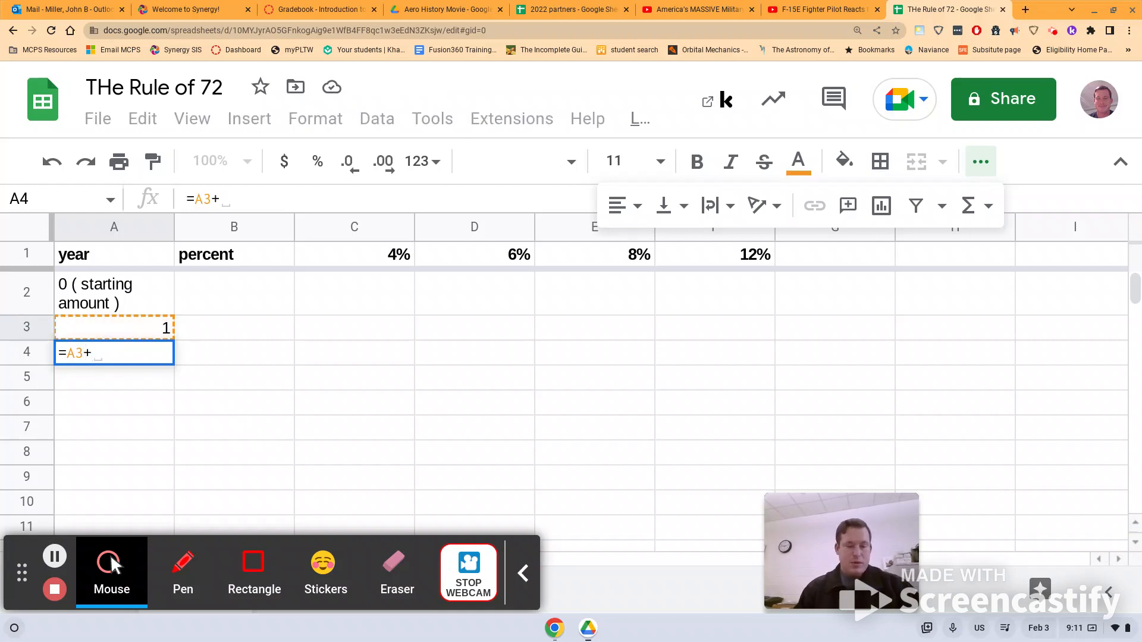
text(1)
key(Return)
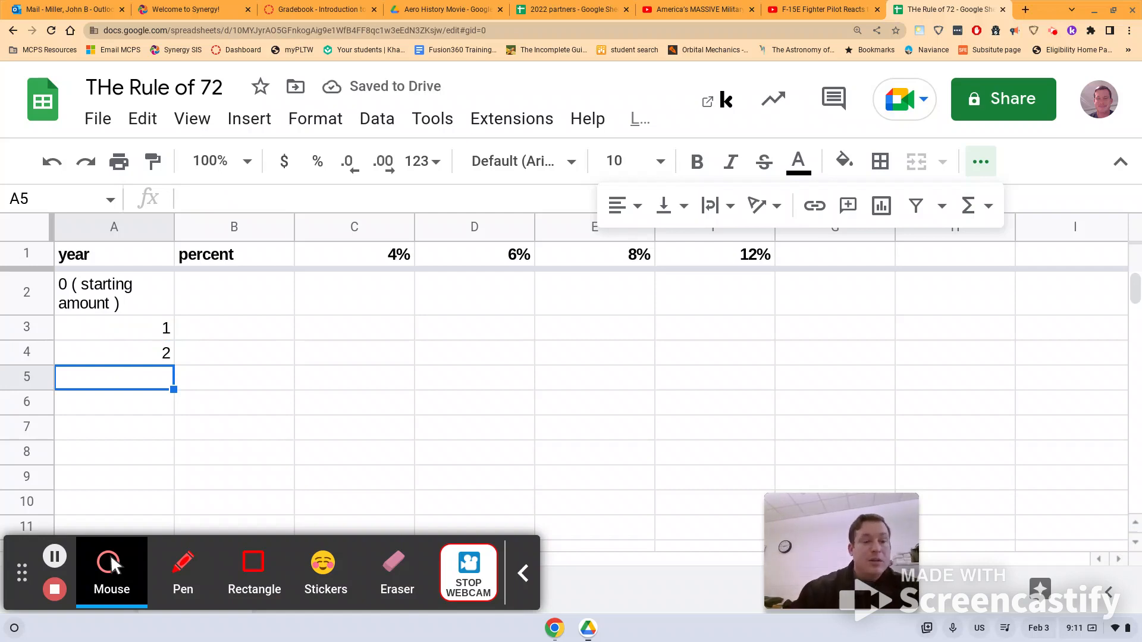
Enter 1000 in C2 and fill it across to F2.
click(341, 293)
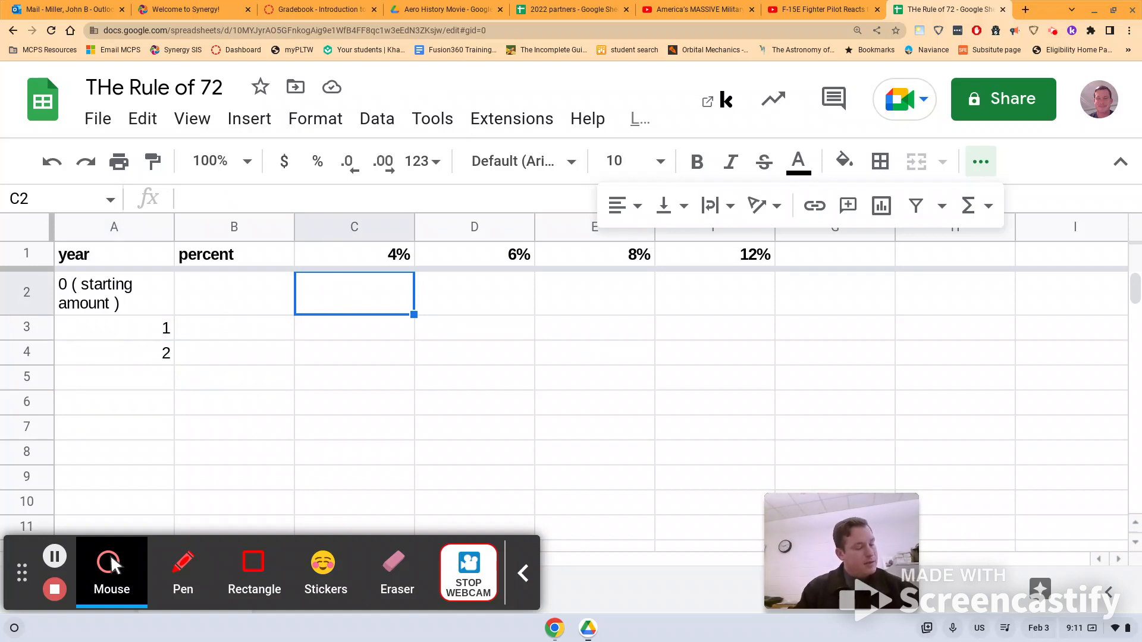
text(1000)
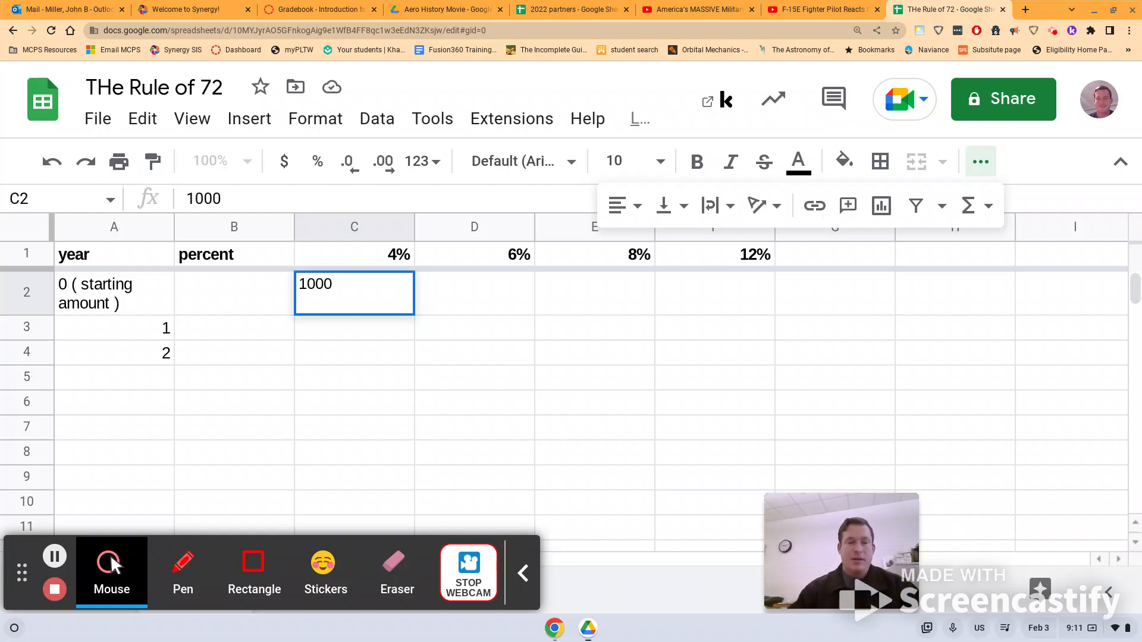
click(397, 378)
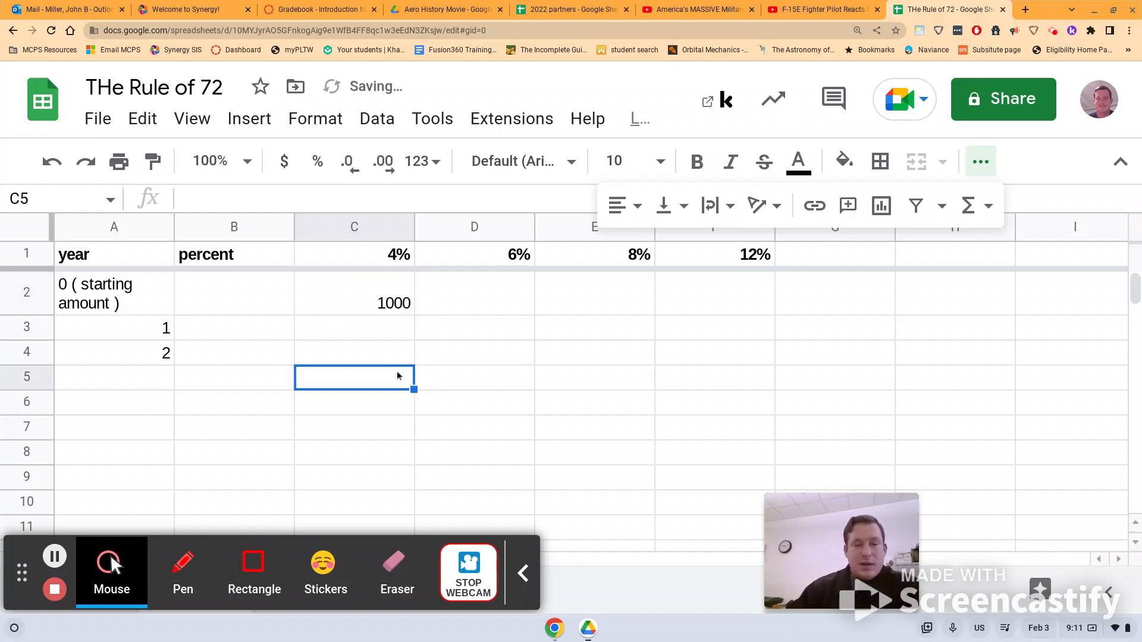
click(376, 297)
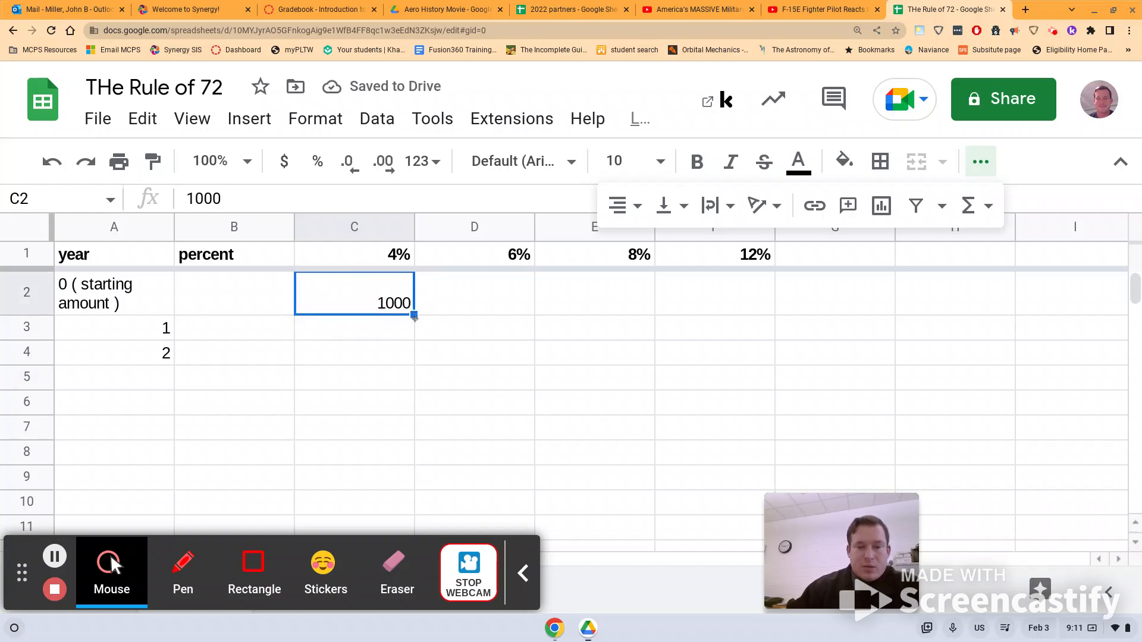
drag(415, 315, 701, 298)
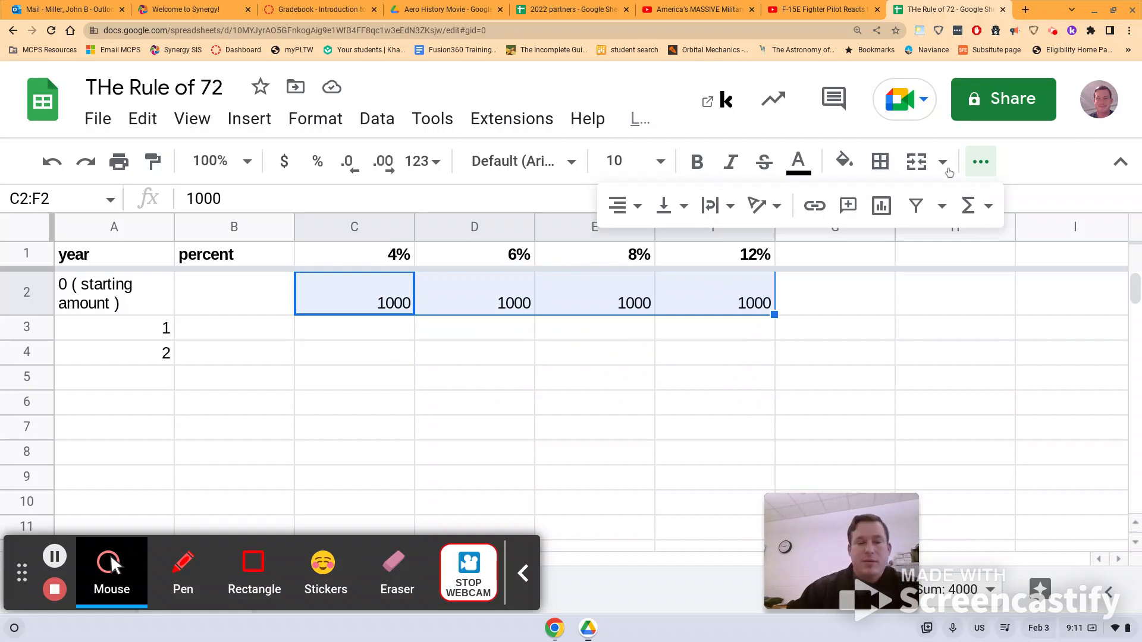
click(336, 333)
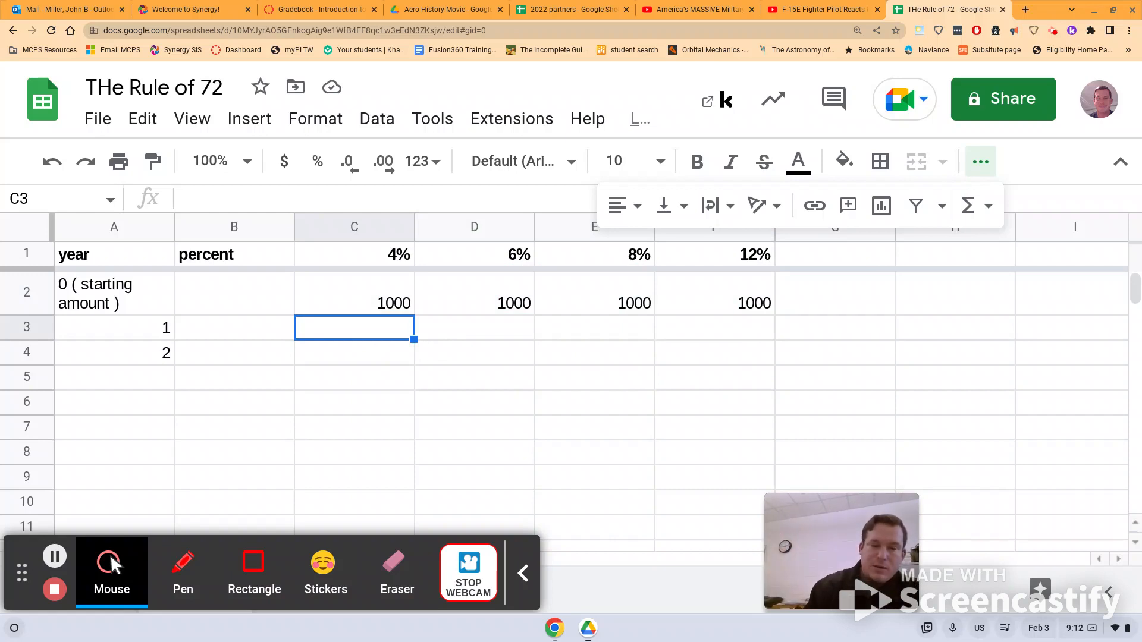
Enter =1.04*C2 in C3 and fill it down to C4, giving 1040 and 1081.6.
text(=)
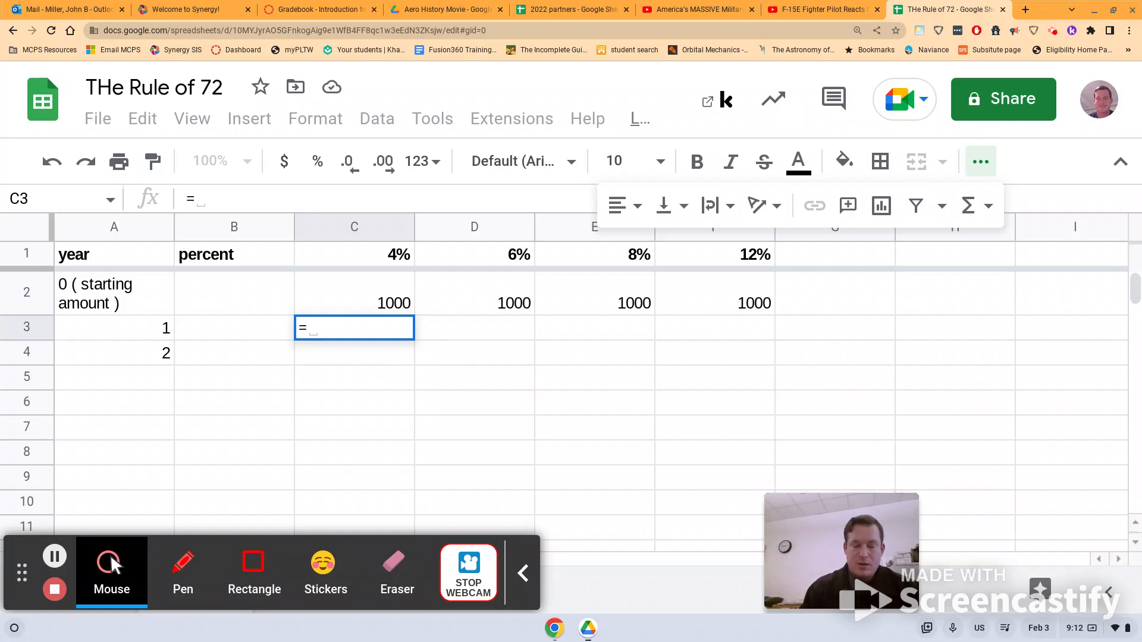
text(1.0)
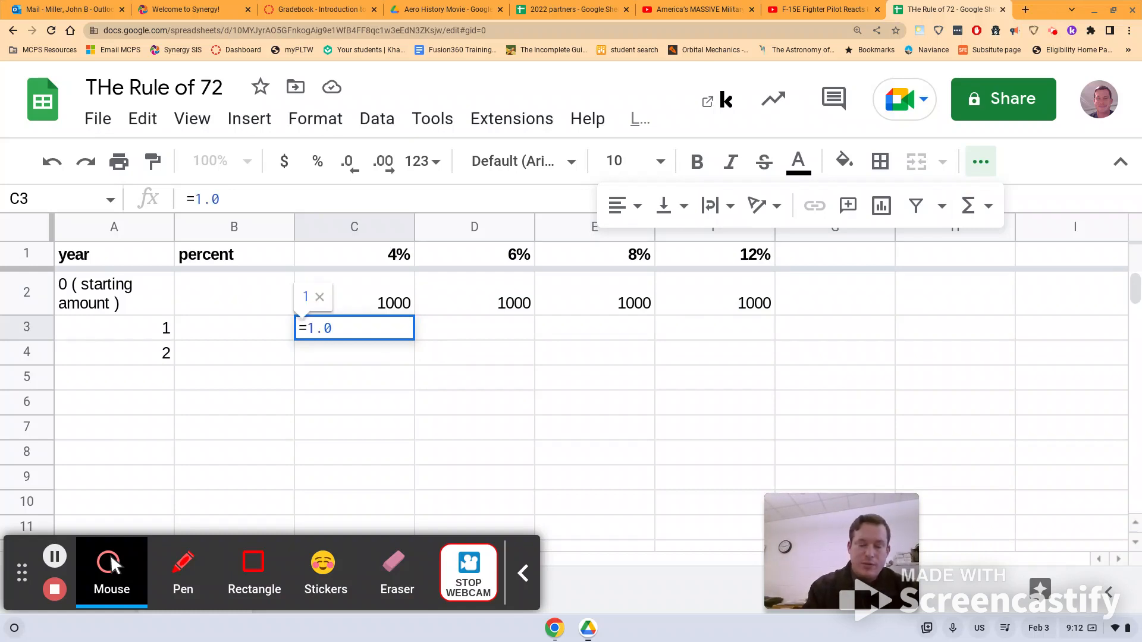
text(4)
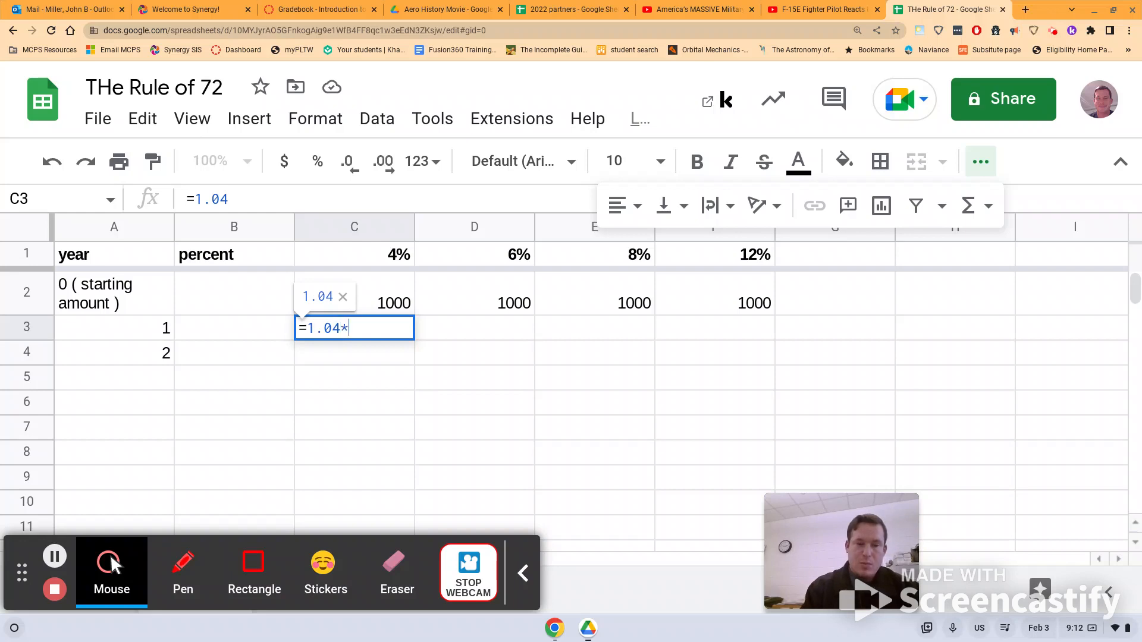
text(*)
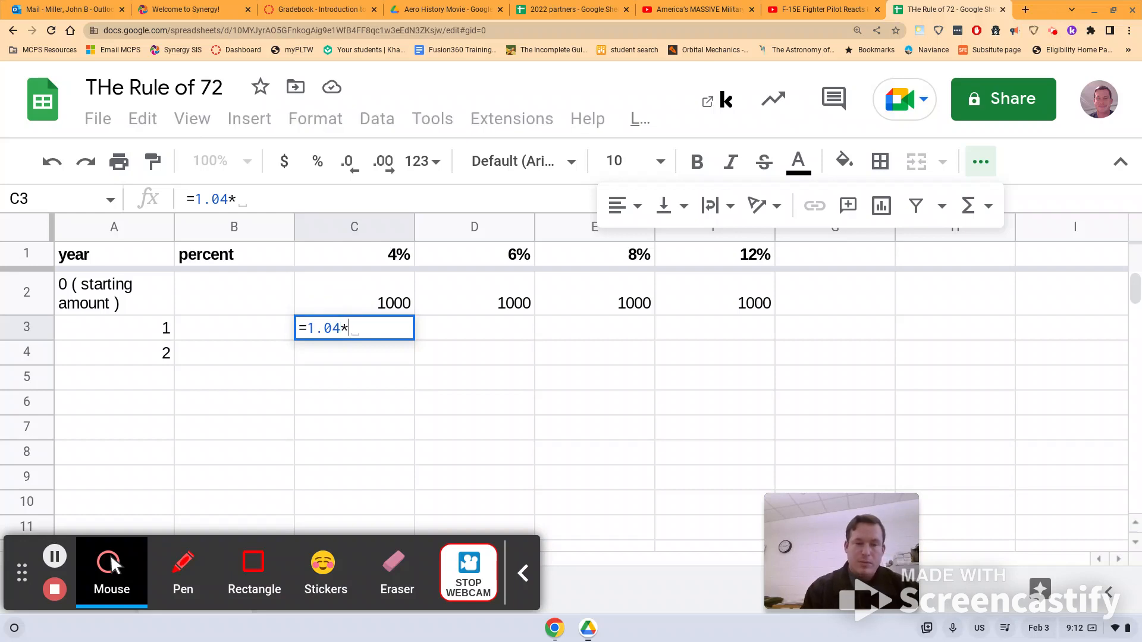
click(386, 302)
key(Return)
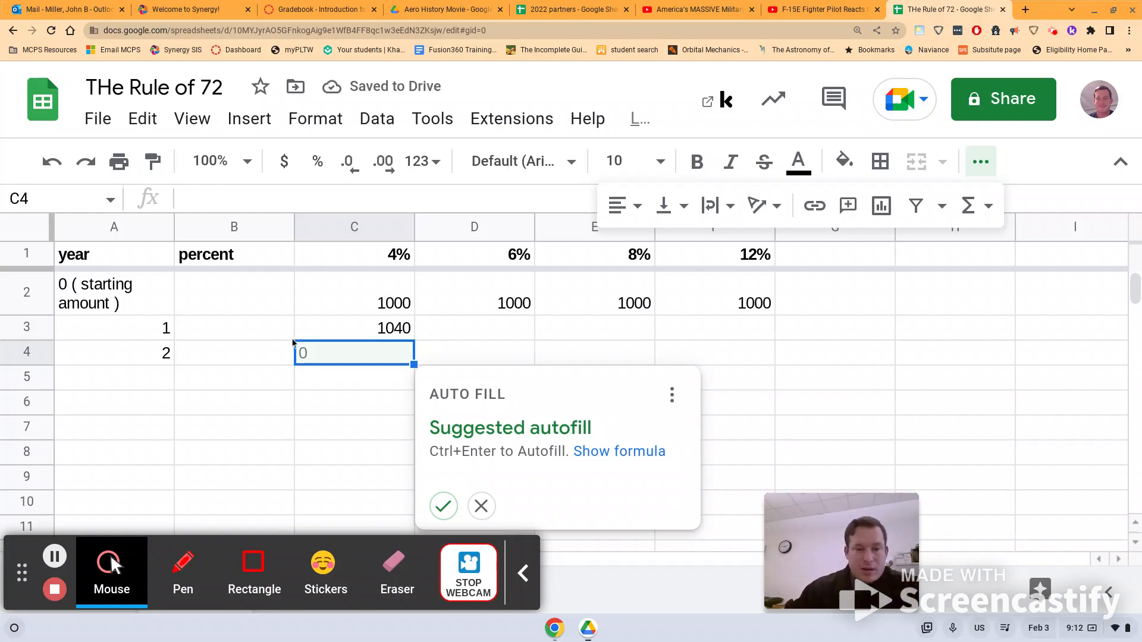
click(381, 336)
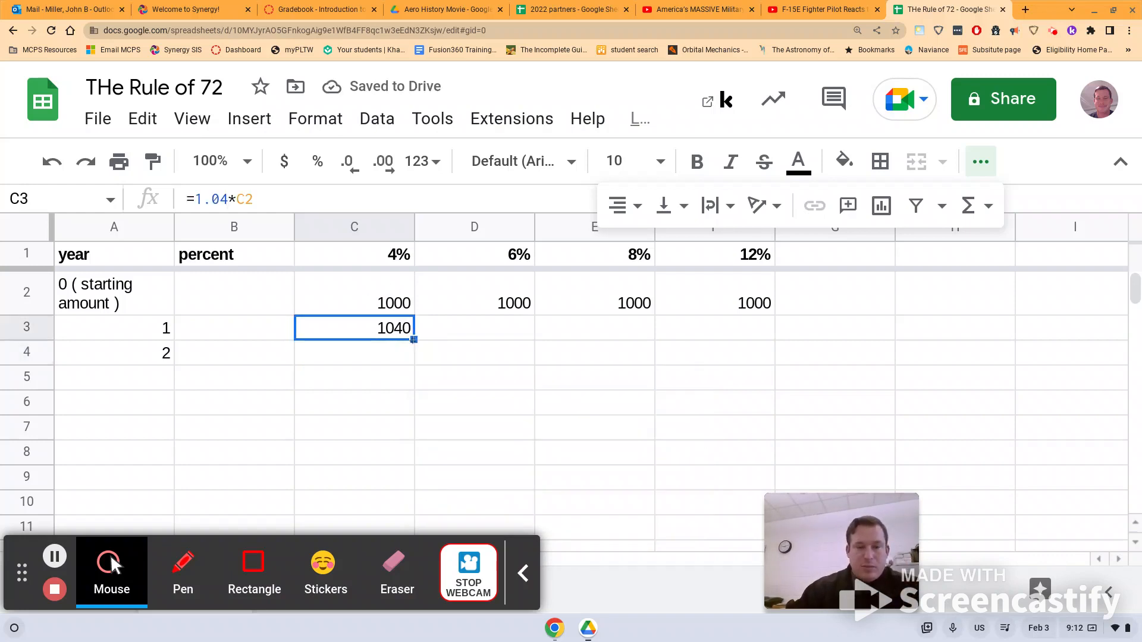
drag(414, 340, 415, 363)
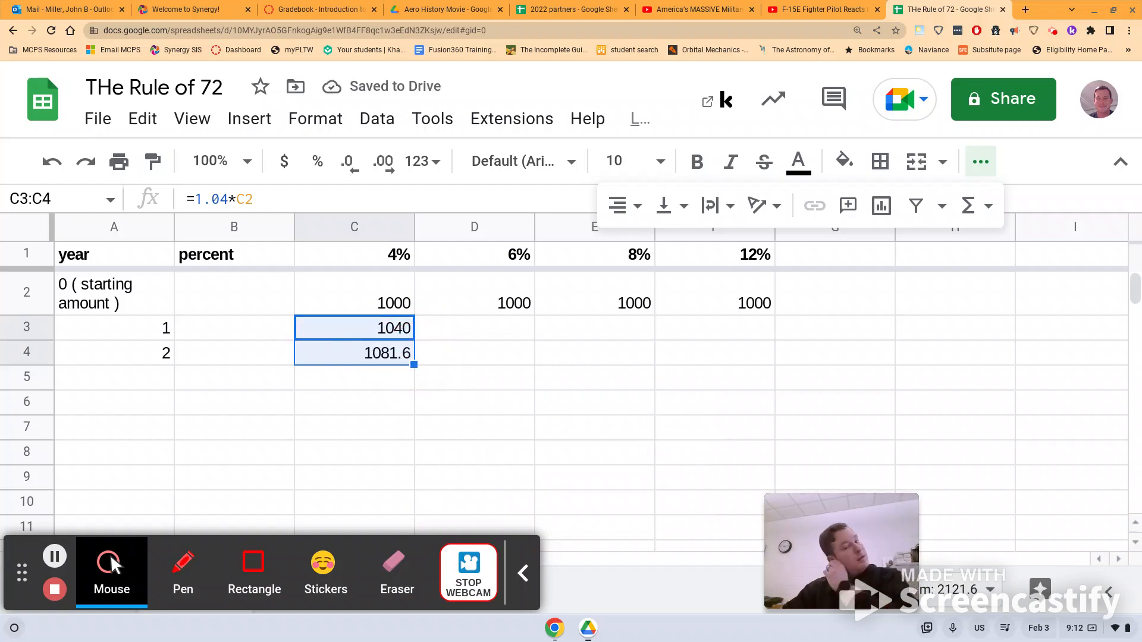
Apply currency format to columns C, D, E and F.
click(391, 232)
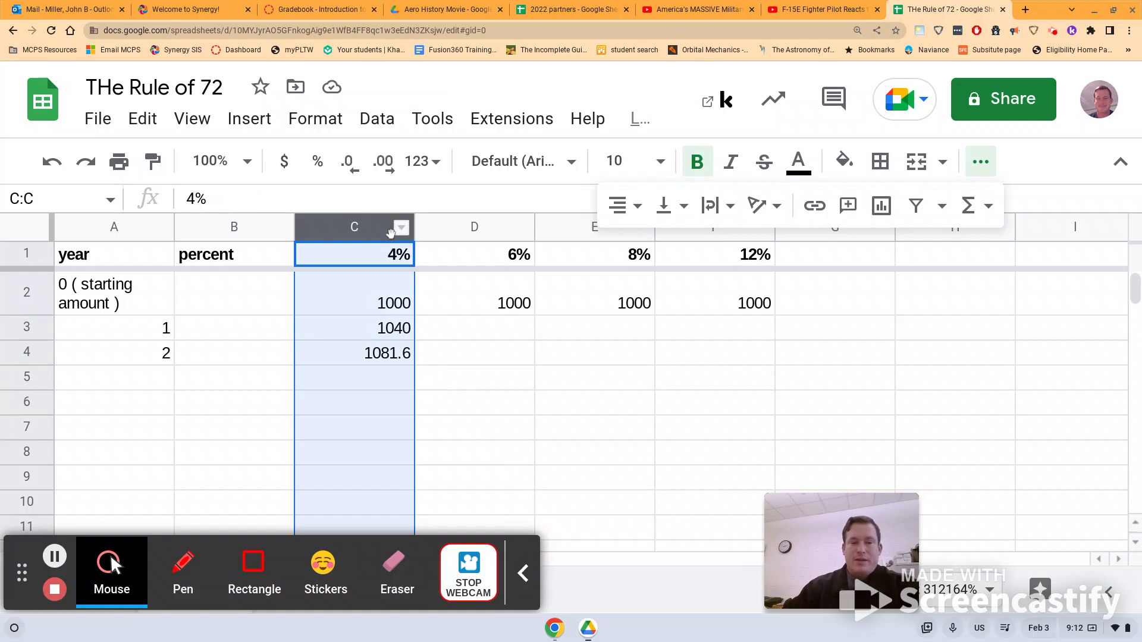
ctrl+click(437, 235)
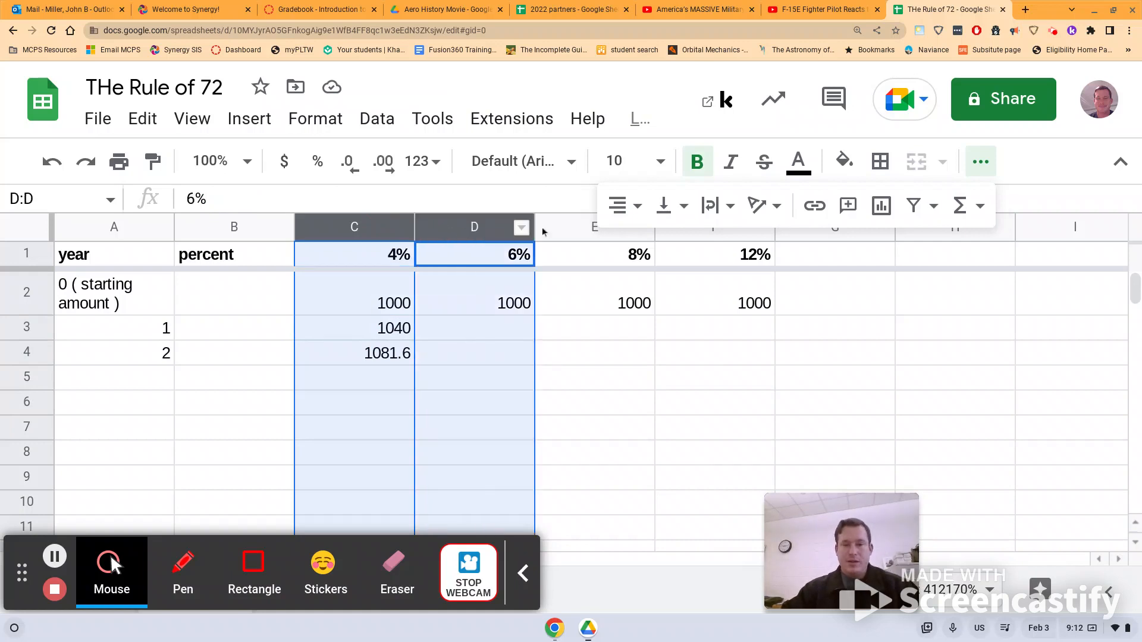
ctrl+click(604, 237)
ctrl+click(671, 239)
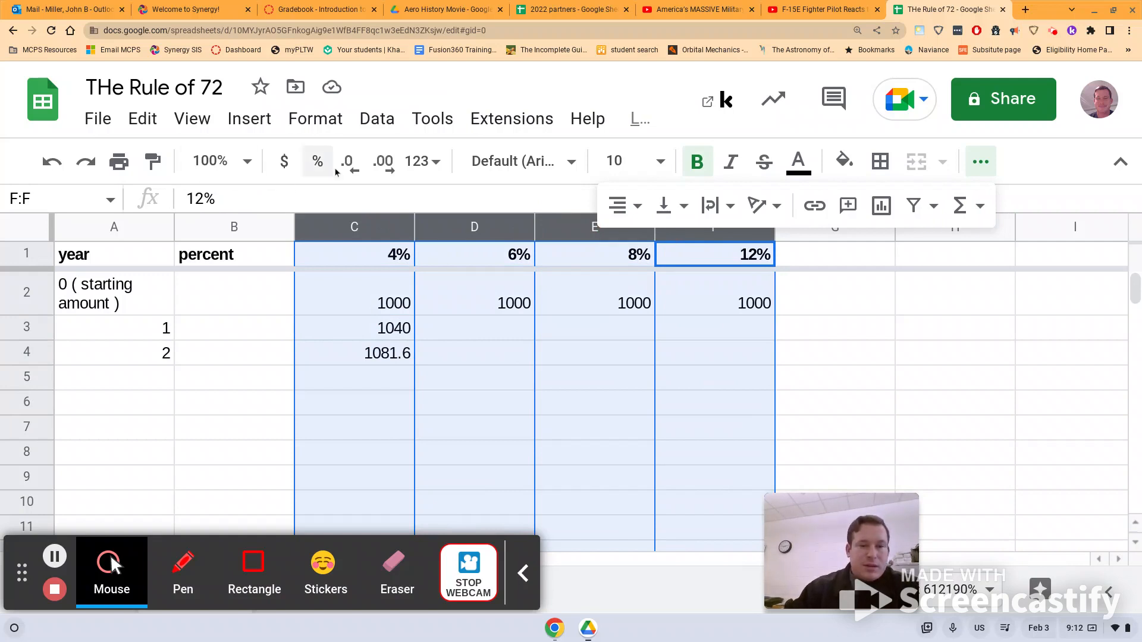
click(286, 172)
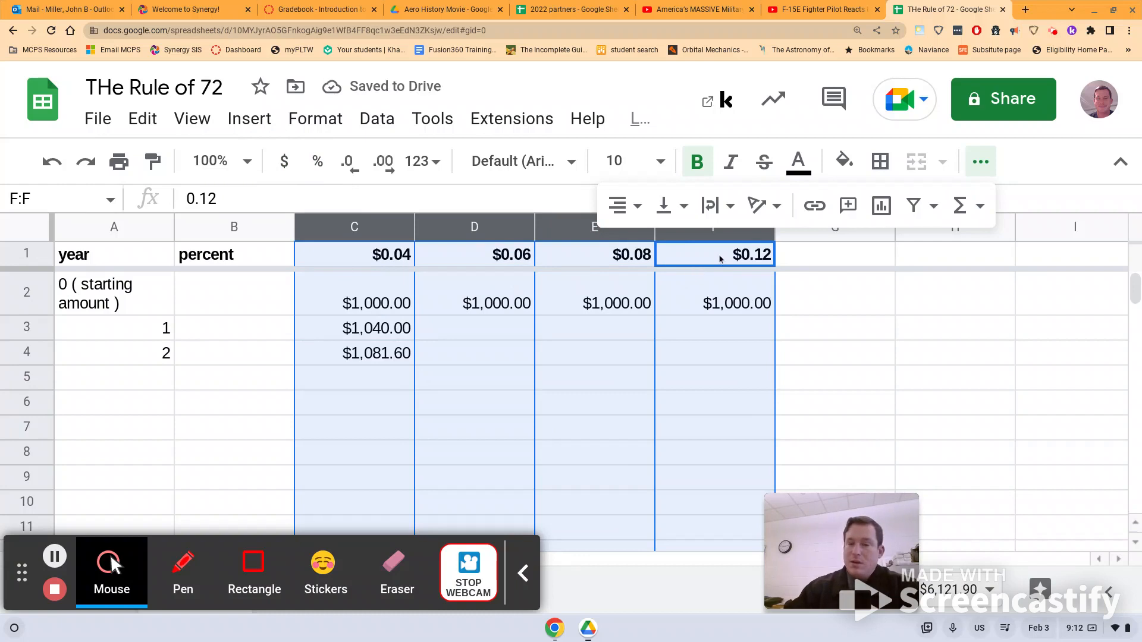
click(342, 260)
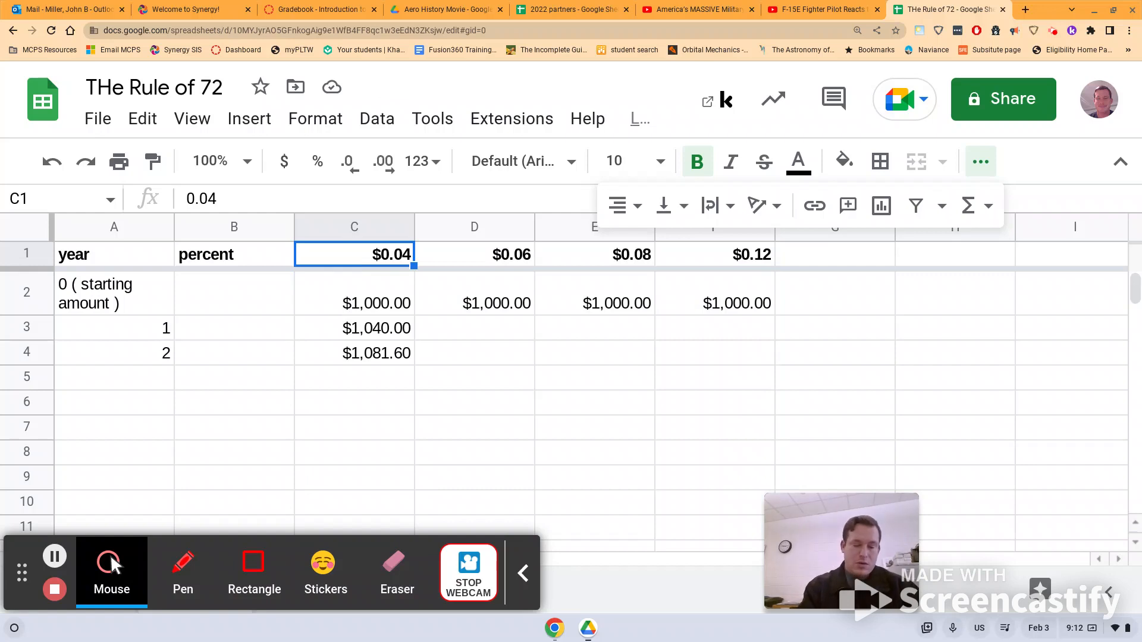
Retype the C1:F1 headers as 4%, 6%, 8% and 12%.
text(4%)
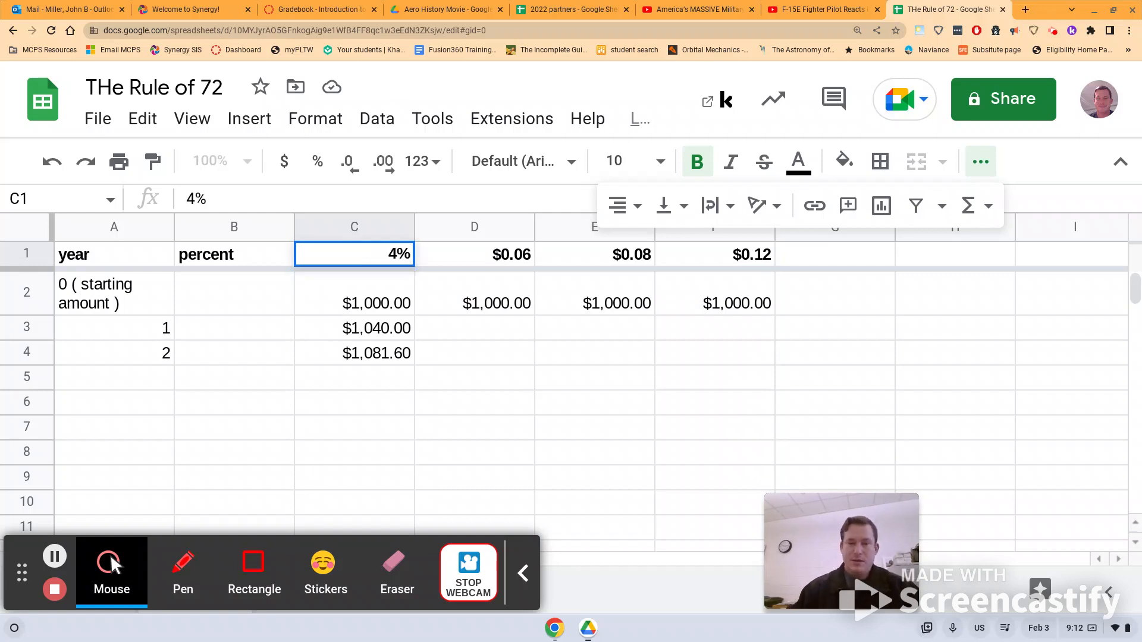
key(Return)
click(484, 257)
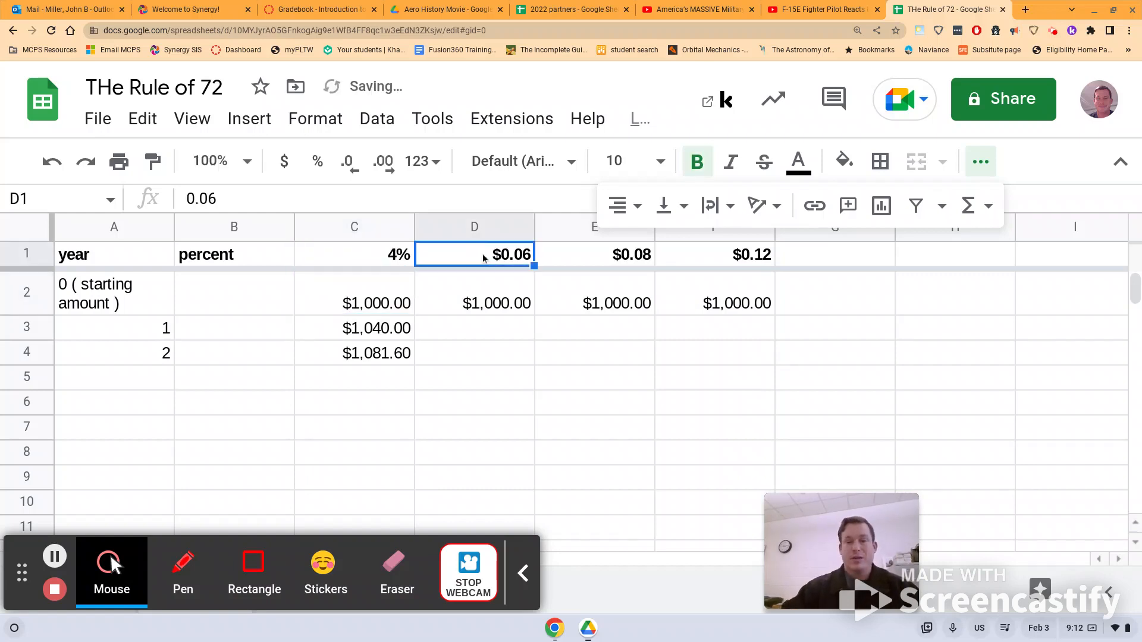
text(6)
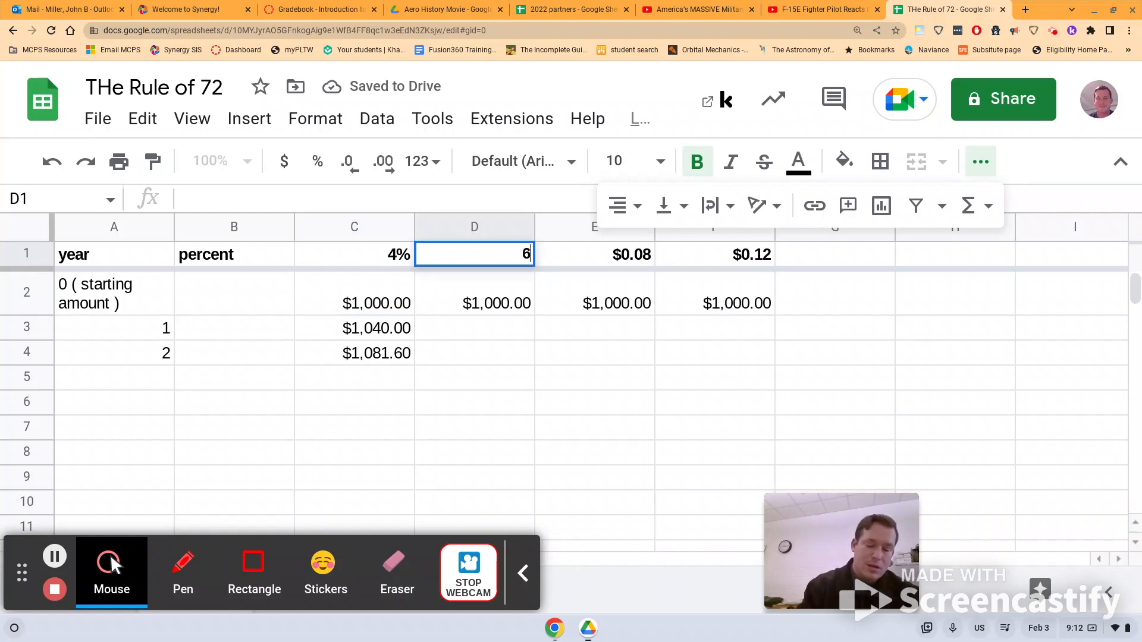
text(%)
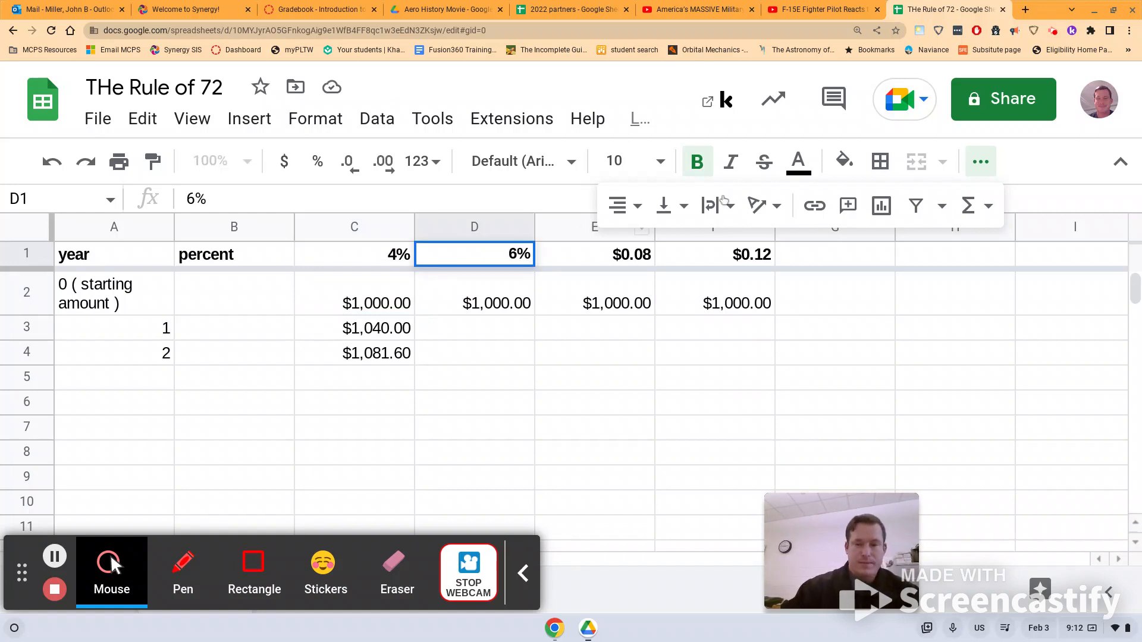
click(640, 262)
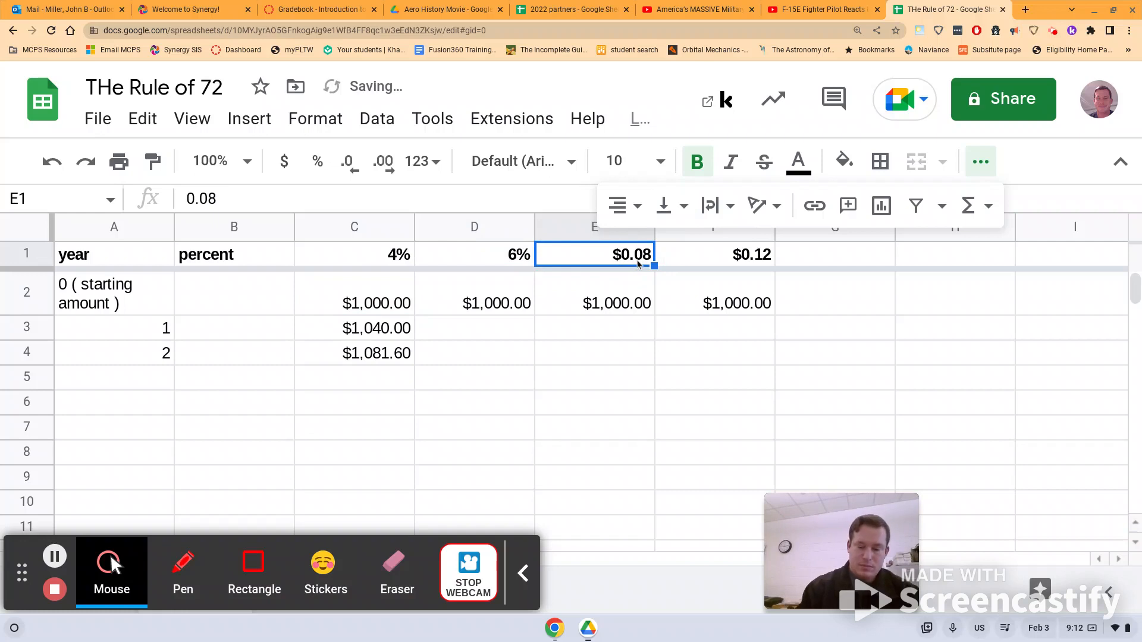
text(8%)
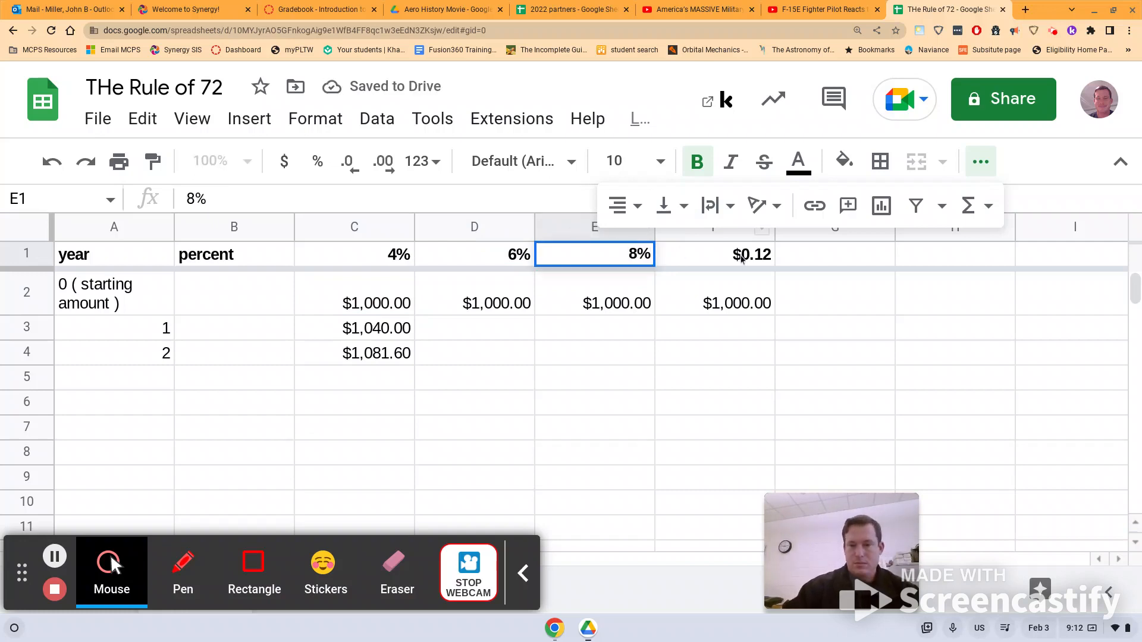
click(742, 257)
text(12)
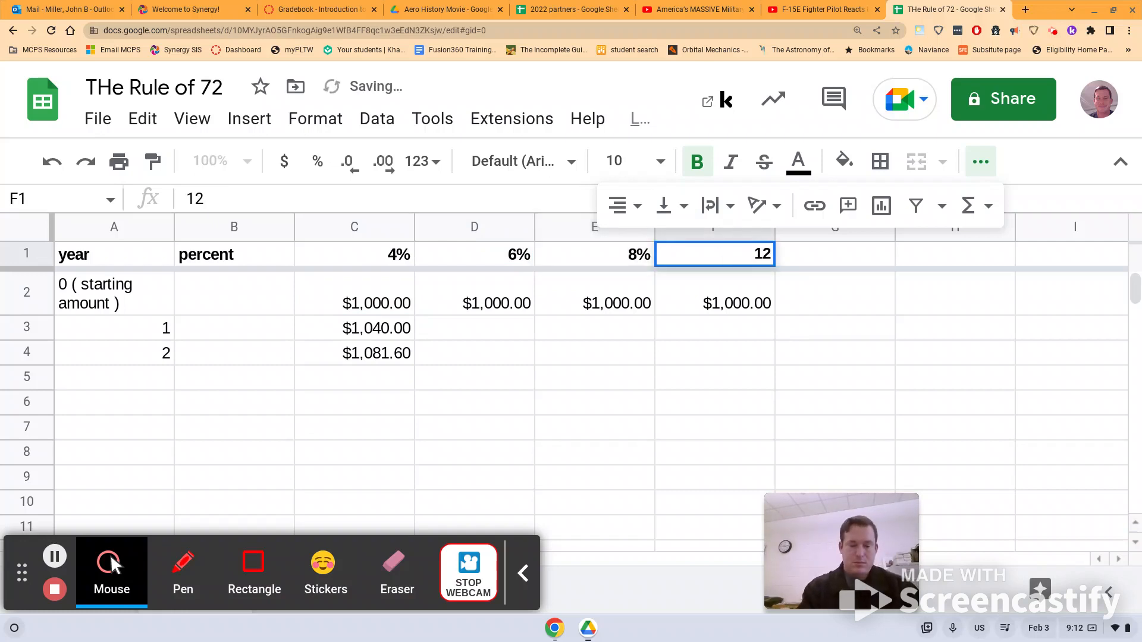
text(%)
key(Return)
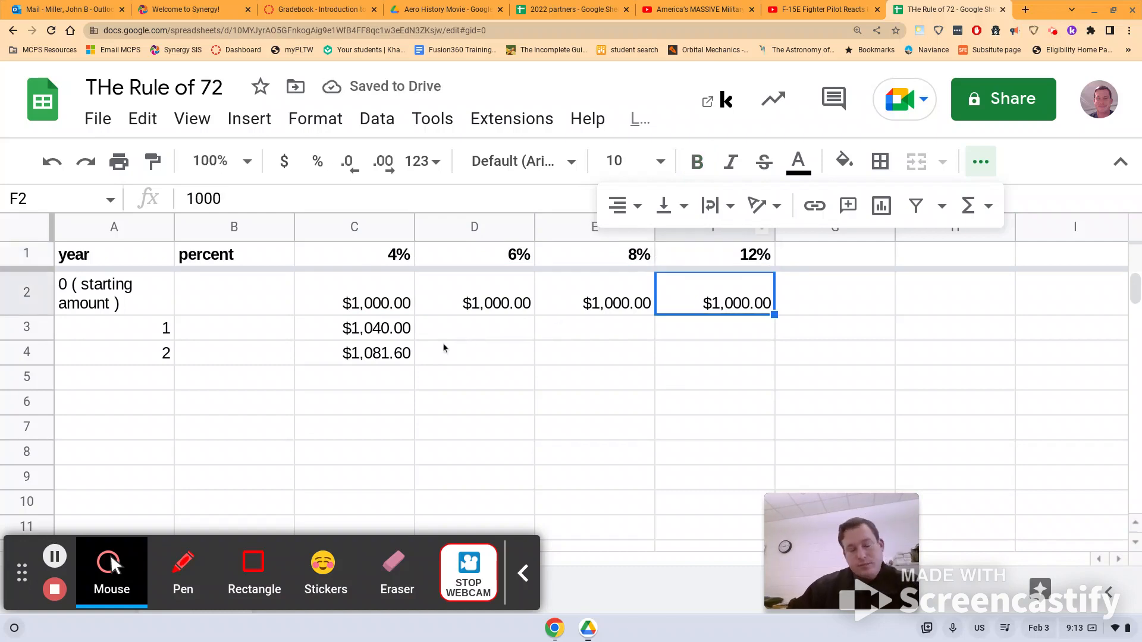
Autofill A4:C4 down to row 17, extending years and 4% amounts to $1,480.24 at year 10.
click(521, 335)
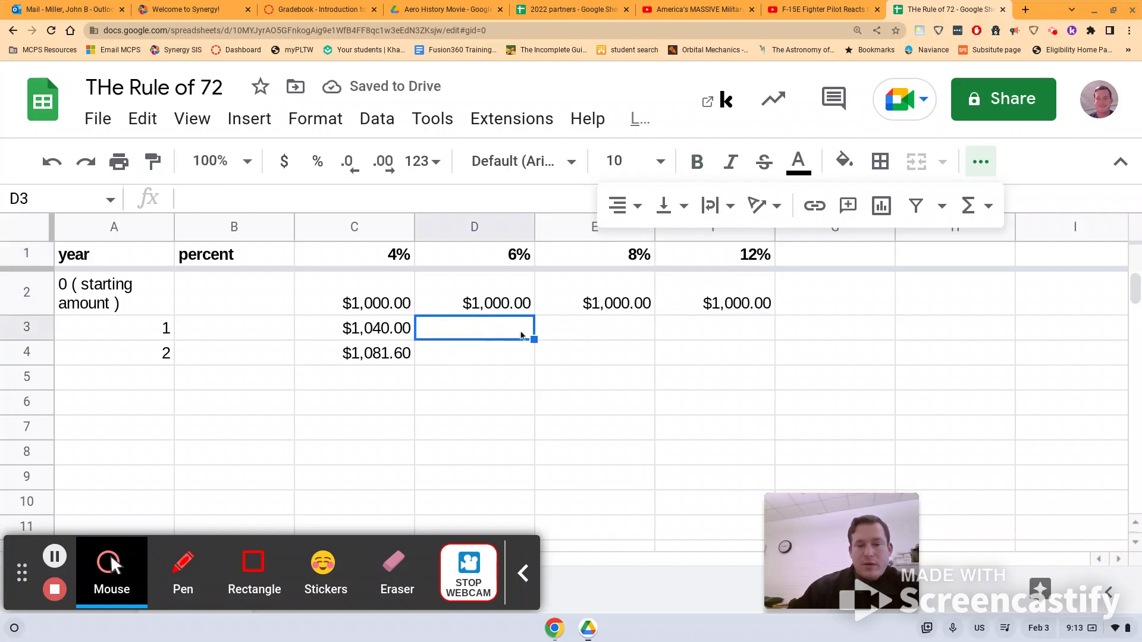
click(565, 330)
click(689, 333)
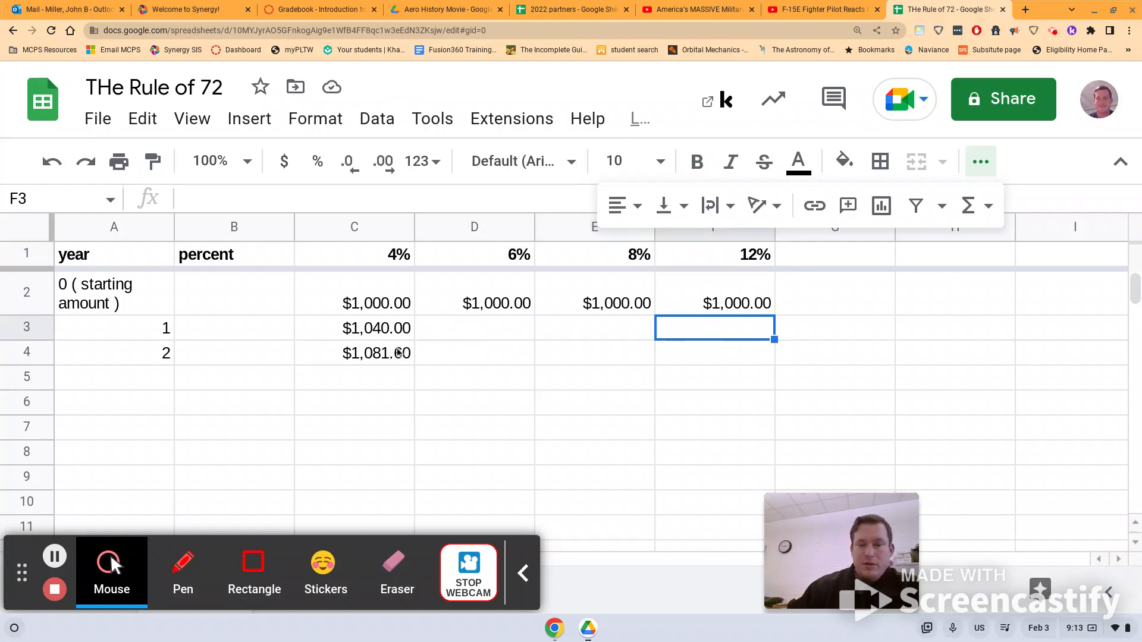
drag(111, 361, 414, 439)
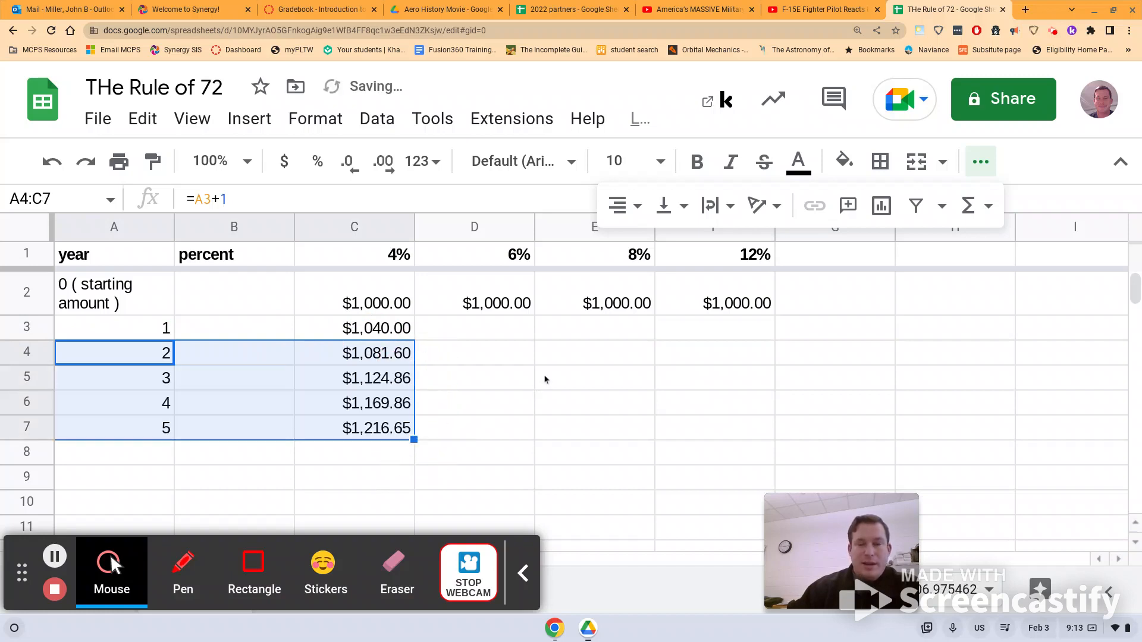
scroll(544, 379, down, 1)
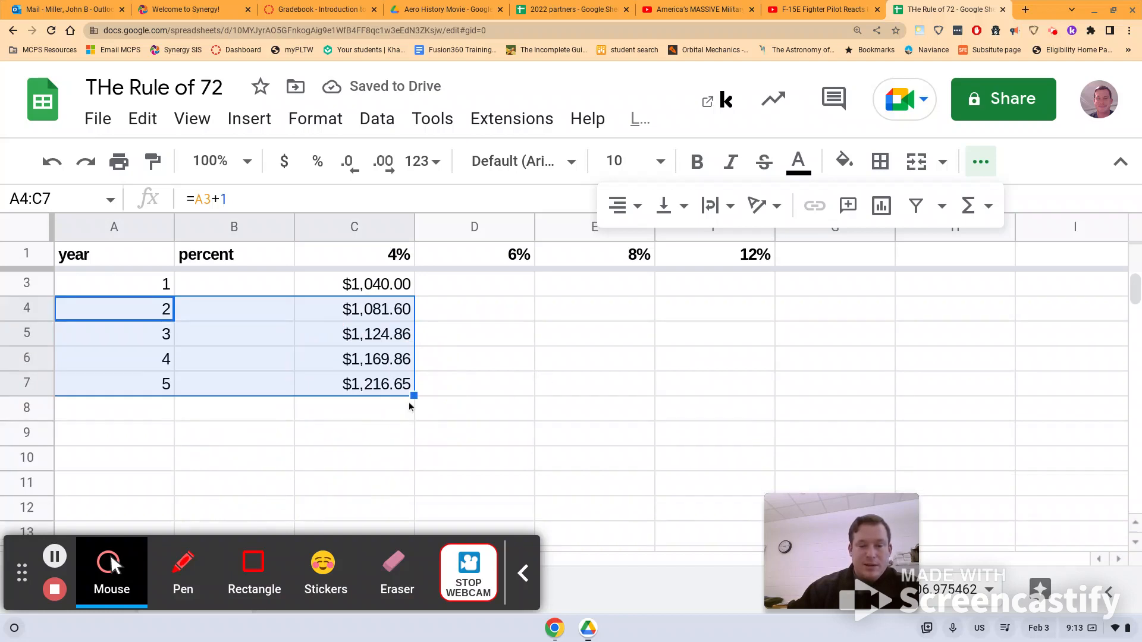
drag(414, 395, 431, 516)
scroll(540, 390, down, 2)
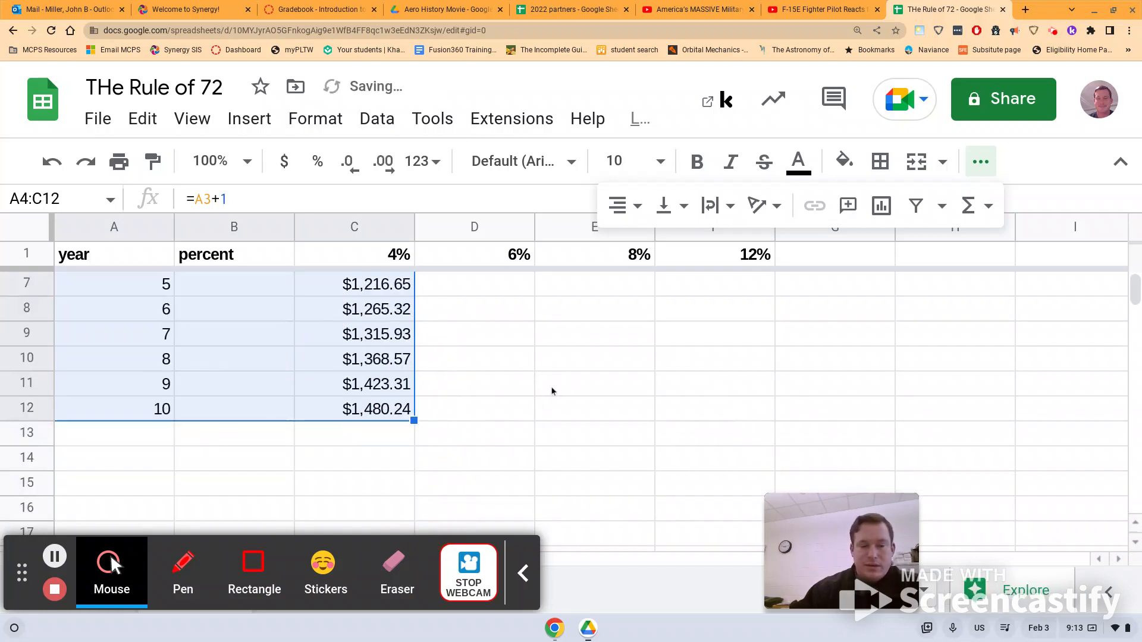
scroll(552, 392, down, 1)
drag(414, 371, 430, 496)
scroll(495, 421, down, 10)
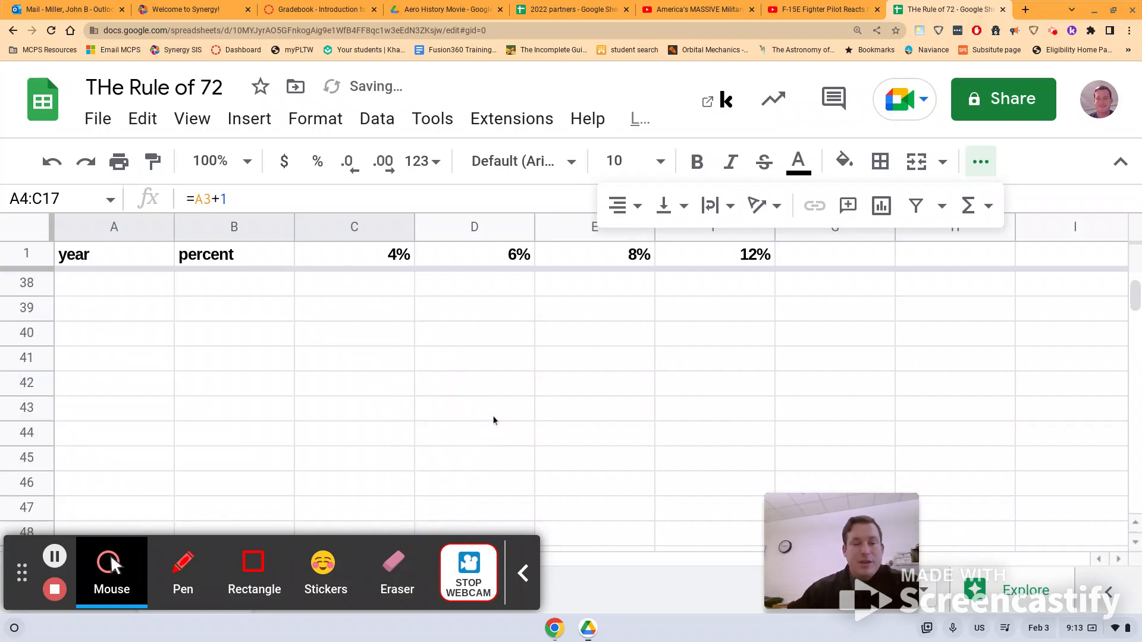
scroll(491, 420, up, 1)
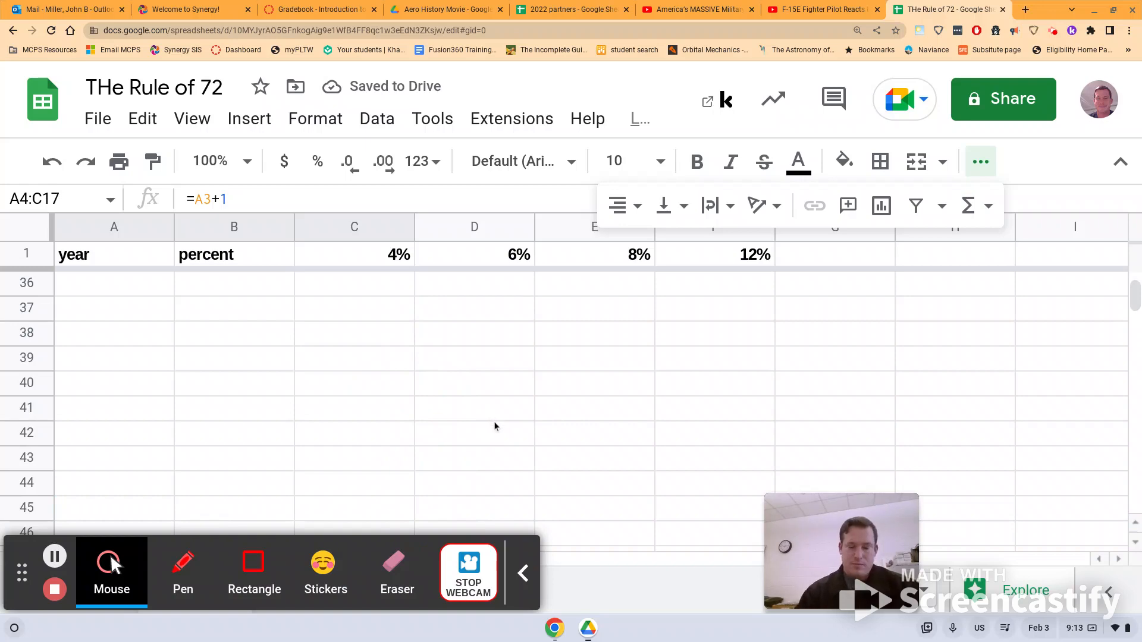
key(ctrl+minus)
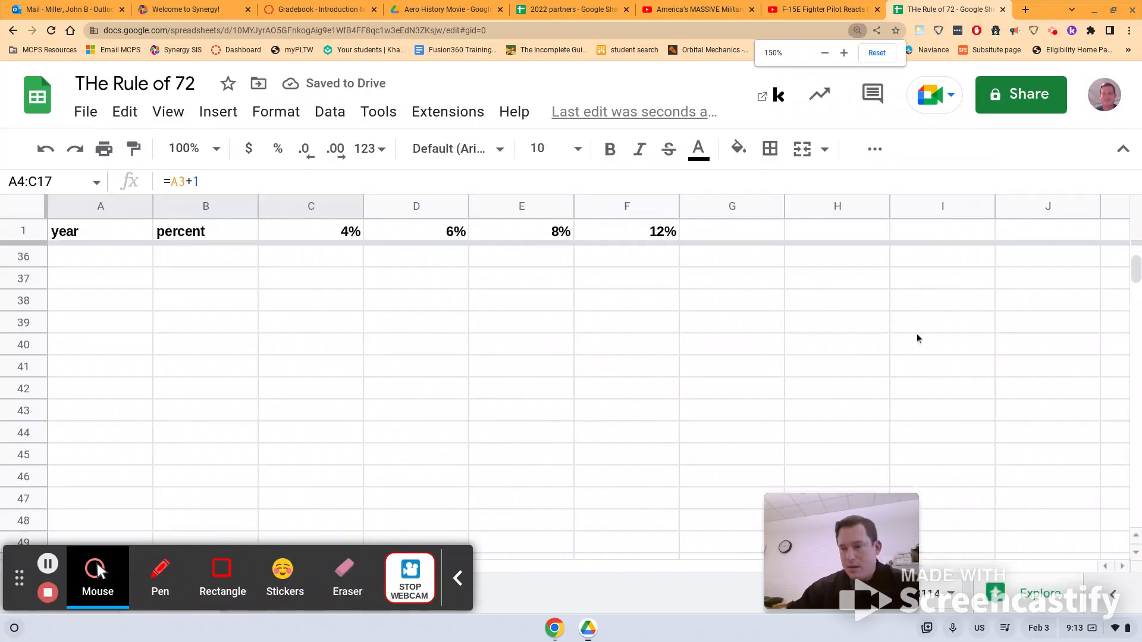
Extend the years and 4% amounts down to row 31, reaching $3,118.65 at year 29.
key(ctrl+minus)
scroll(714, 380, up, 8)
scroll(500, 429, down, 1)
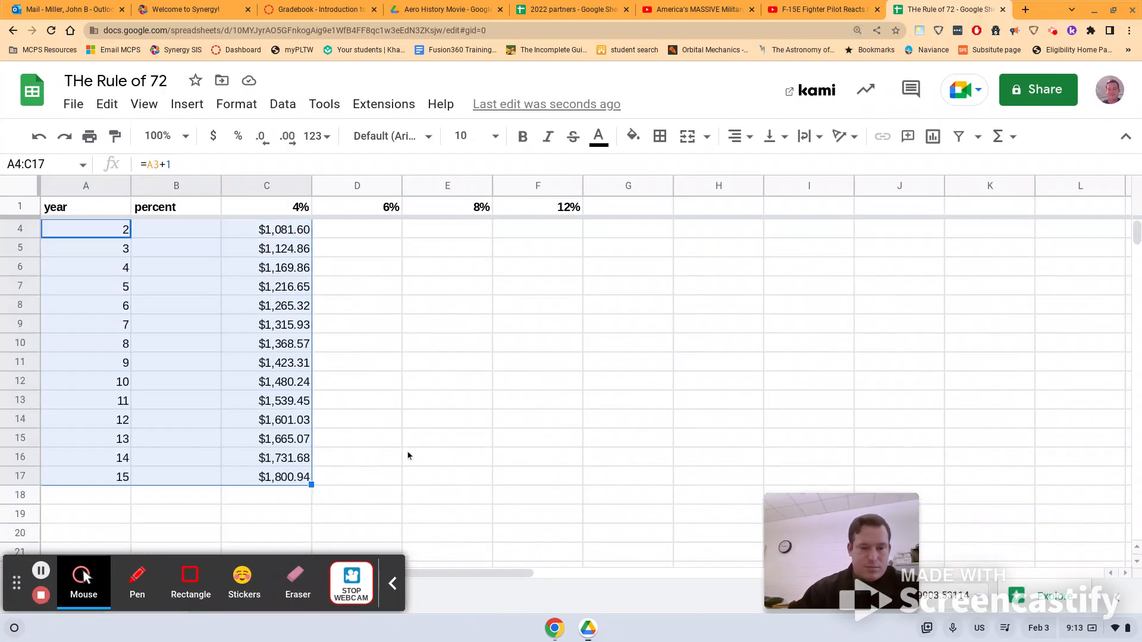
scroll(357, 470, down, 1)
scroll(333, 421, down, 5)
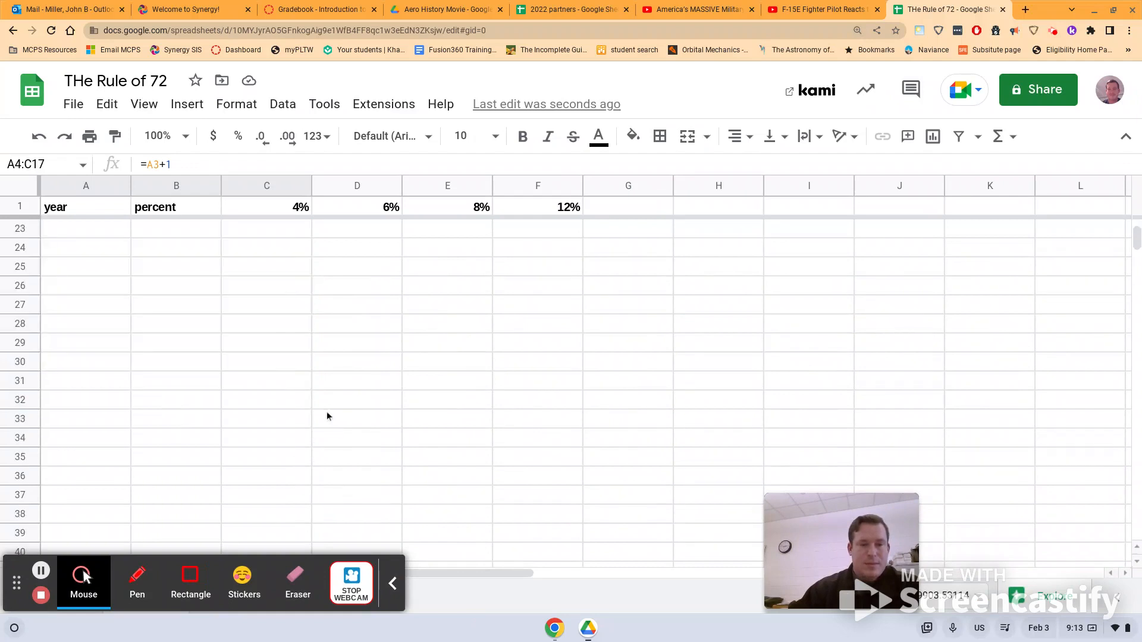
scroll(326, 412, up, 2)
scroll(325, 415, up, 1)
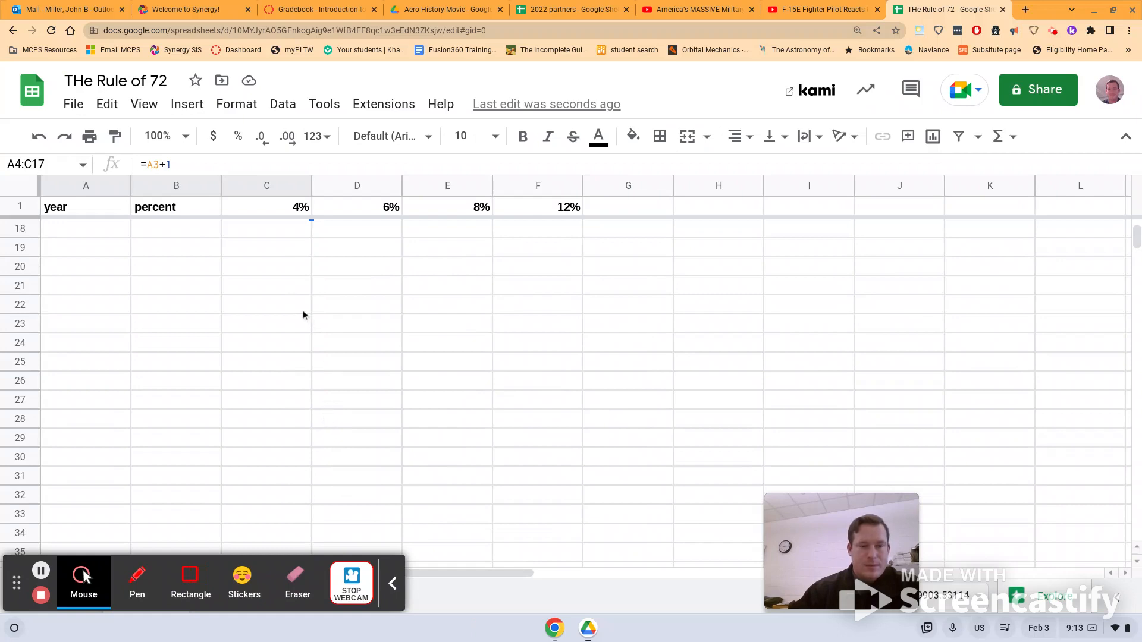
scroll(302, 310, up, 1)
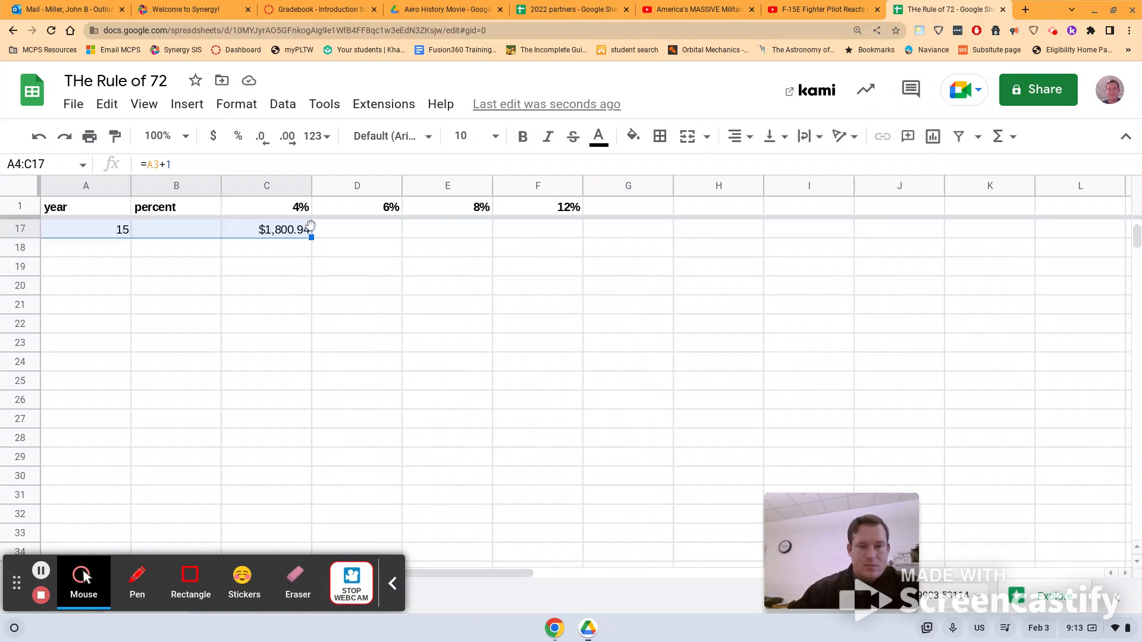
drag(311, 238, 313, 500)
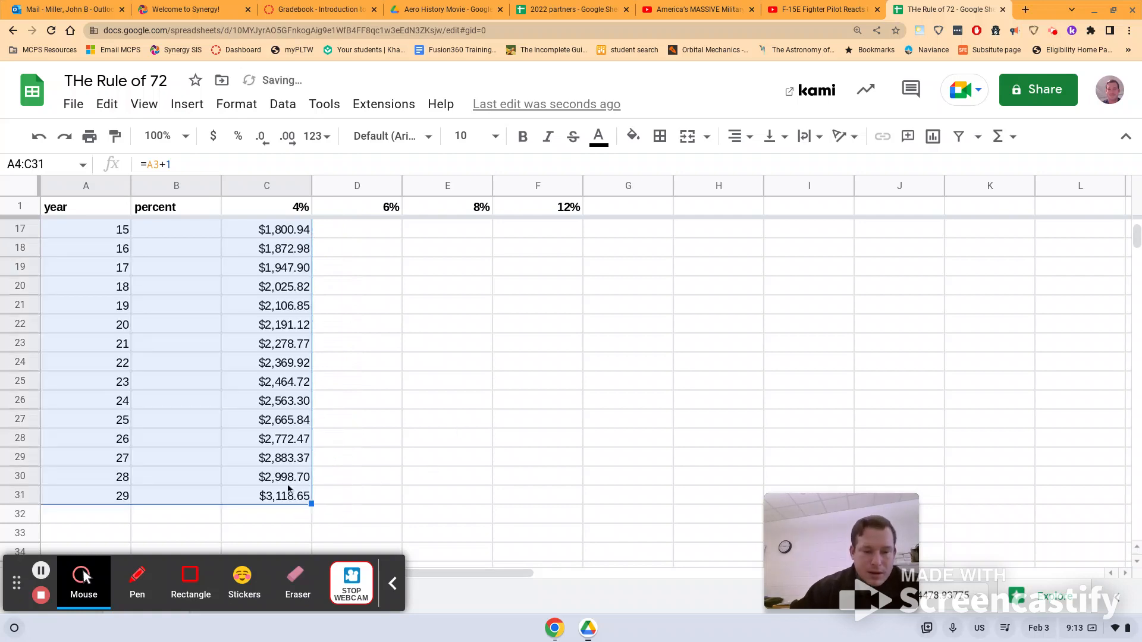
Select C20 and A20 to check year 18, where the 4% amount nears $2,000.
click(264, 289)
click(117, 288)
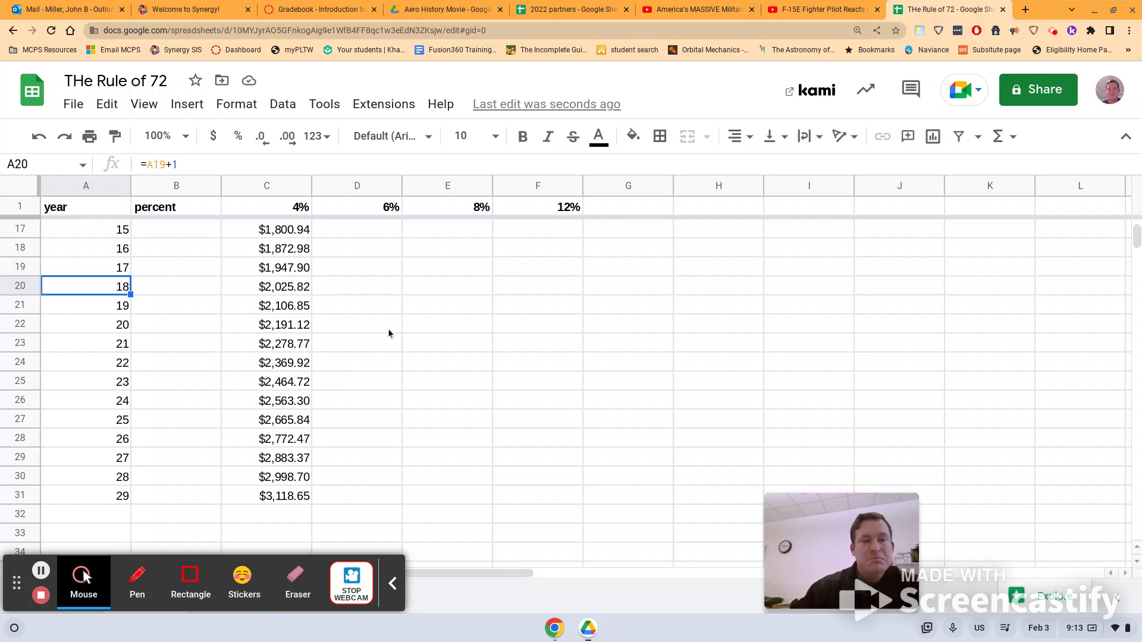
scroll(384, 339, up, 3)
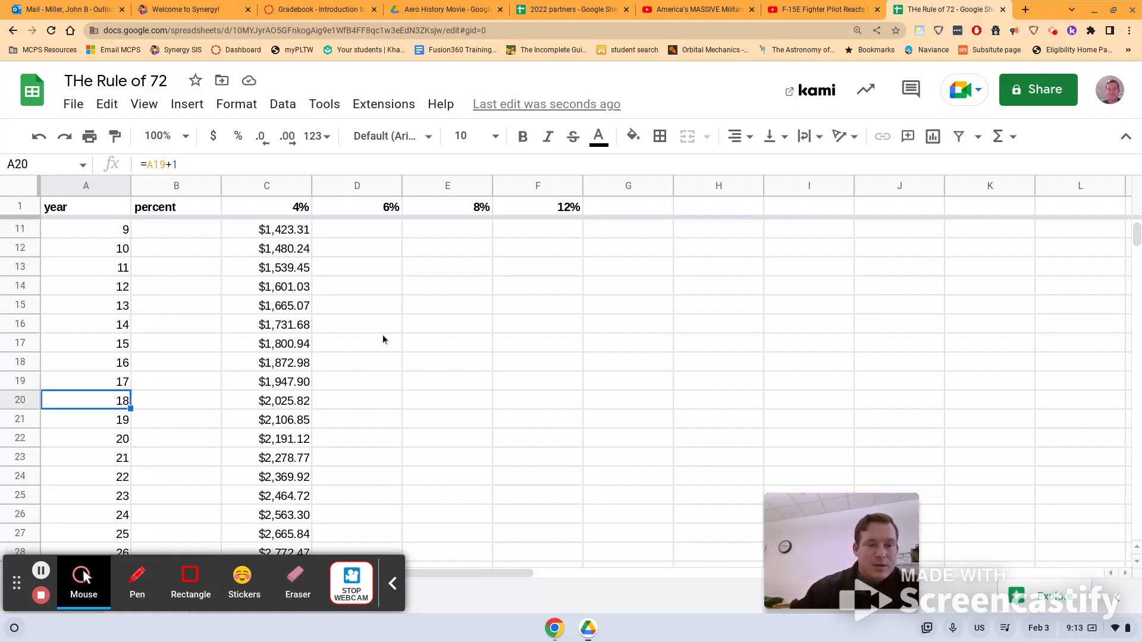
scroll(383, 340, up, 3)
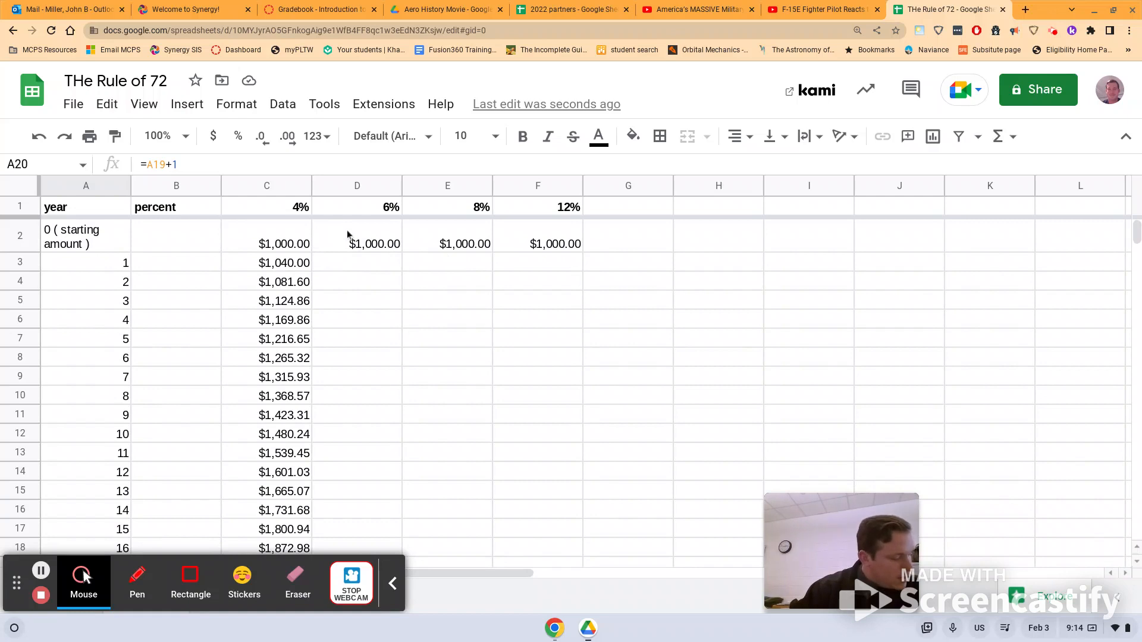
Enter =F2*1.12 in F3 and fill it down to F15, reaching $4,363.49.
click(548, 267)
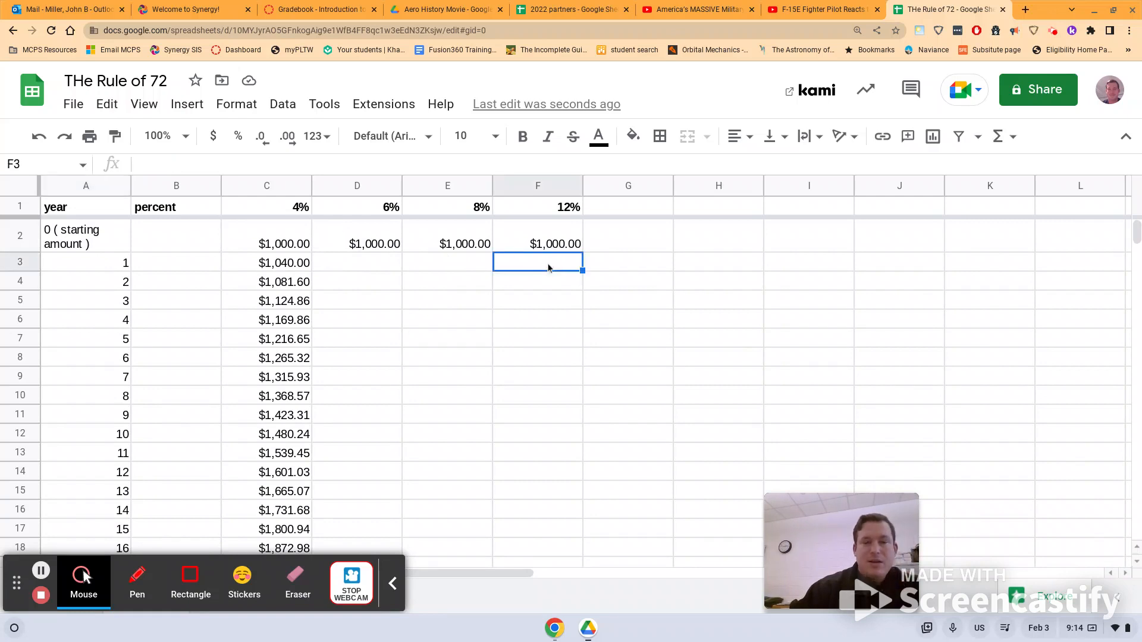
text(=)
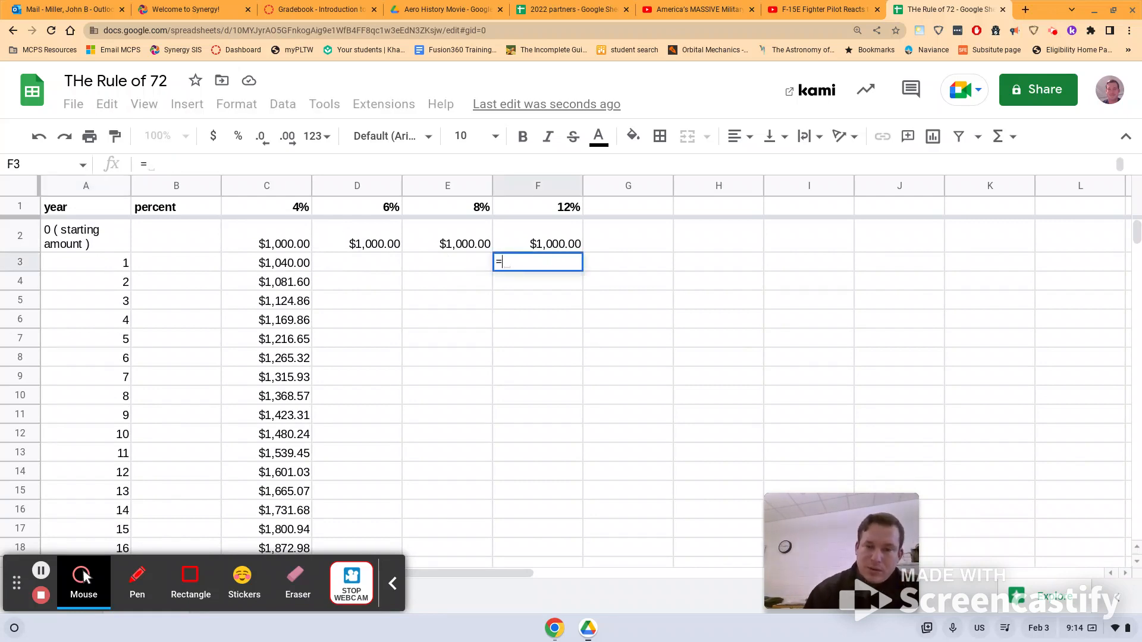
click(569, 243)
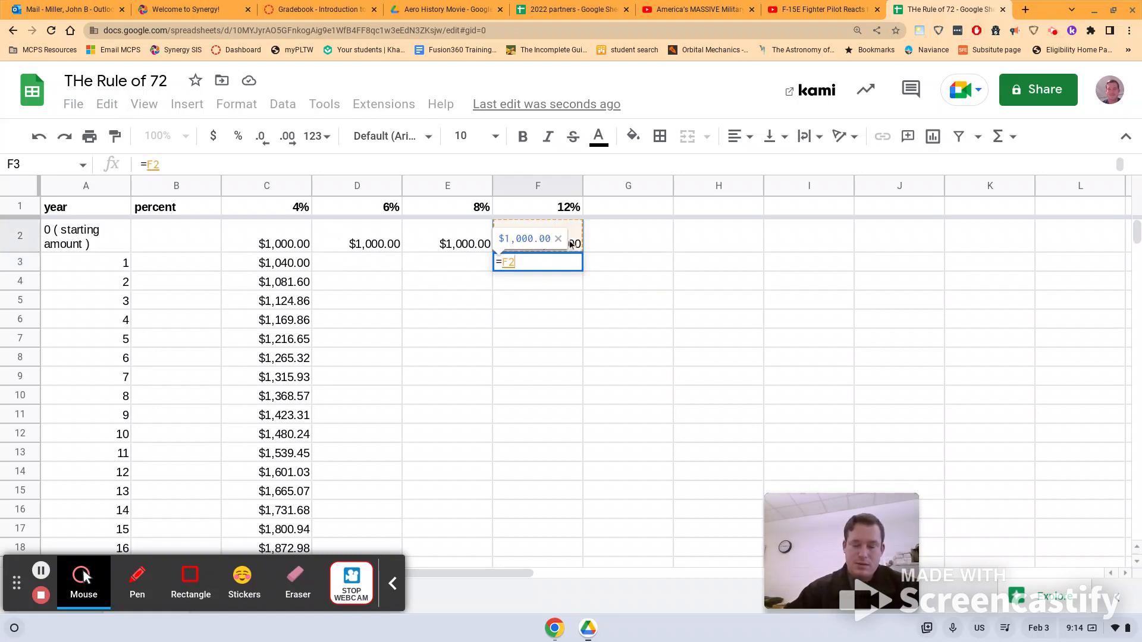
text(*1)
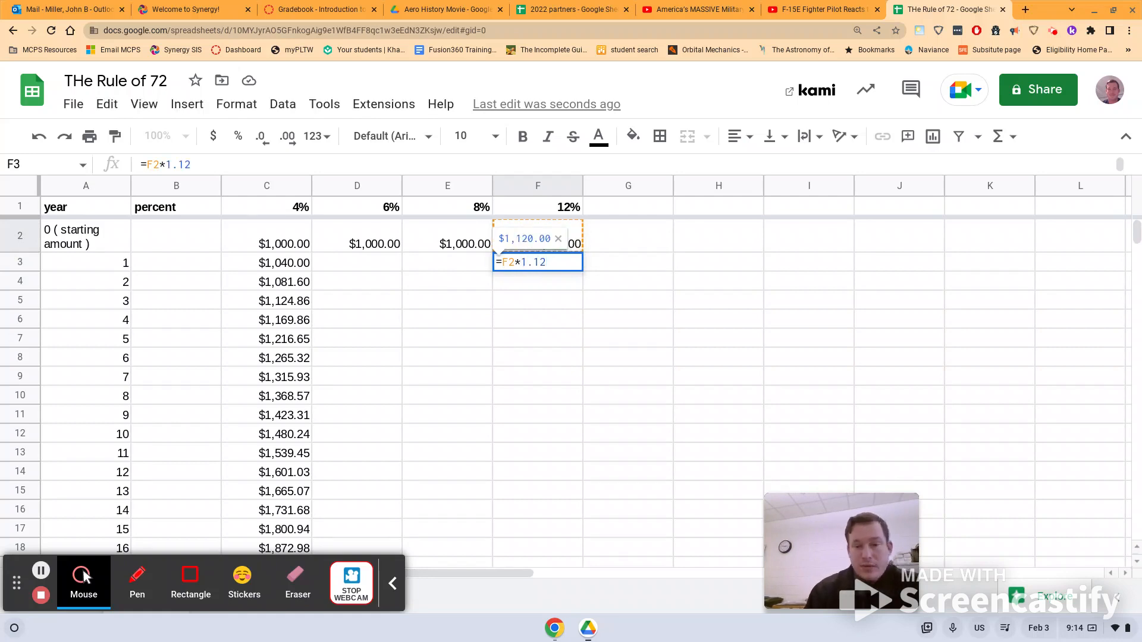
text(.12)
key(Return)
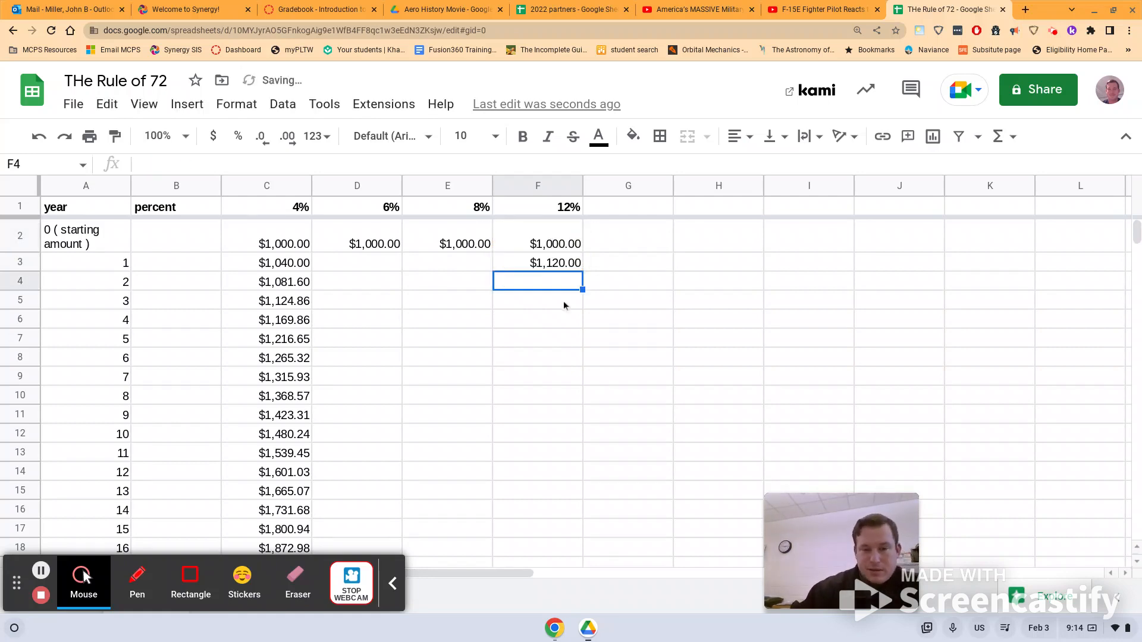
click(552, 264)
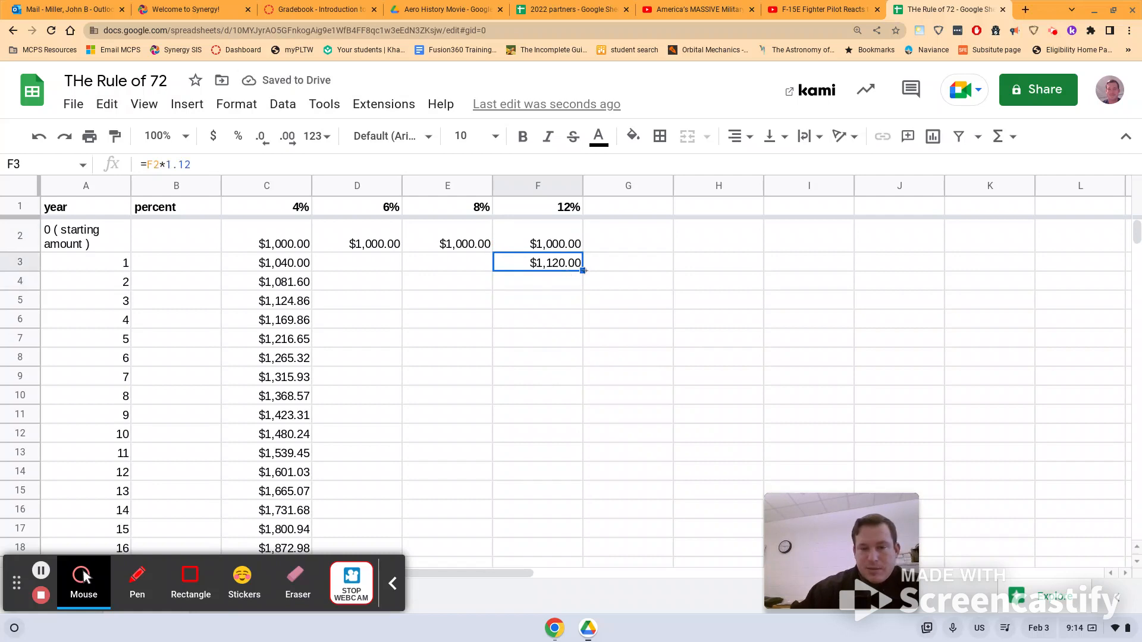
drag(583, 271, 607, 497)
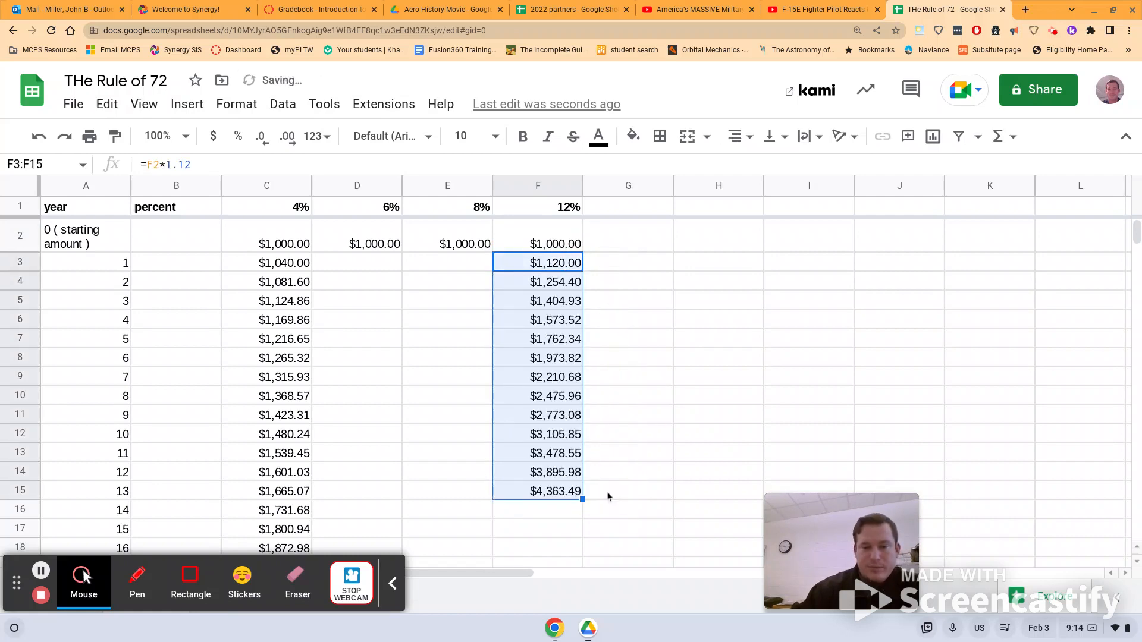
click(556, 384)
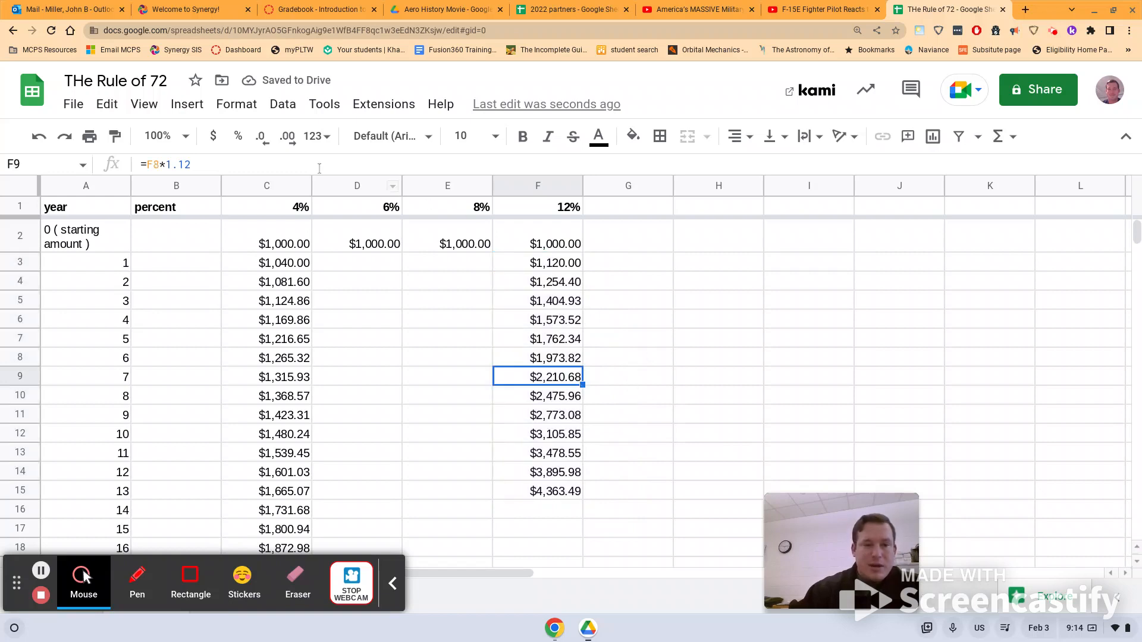
Fill F9 ($2,210.68, year 7 at 12%) and C20 ($2,025.82, year 18 at 4%) yellow.
click(633, 137)
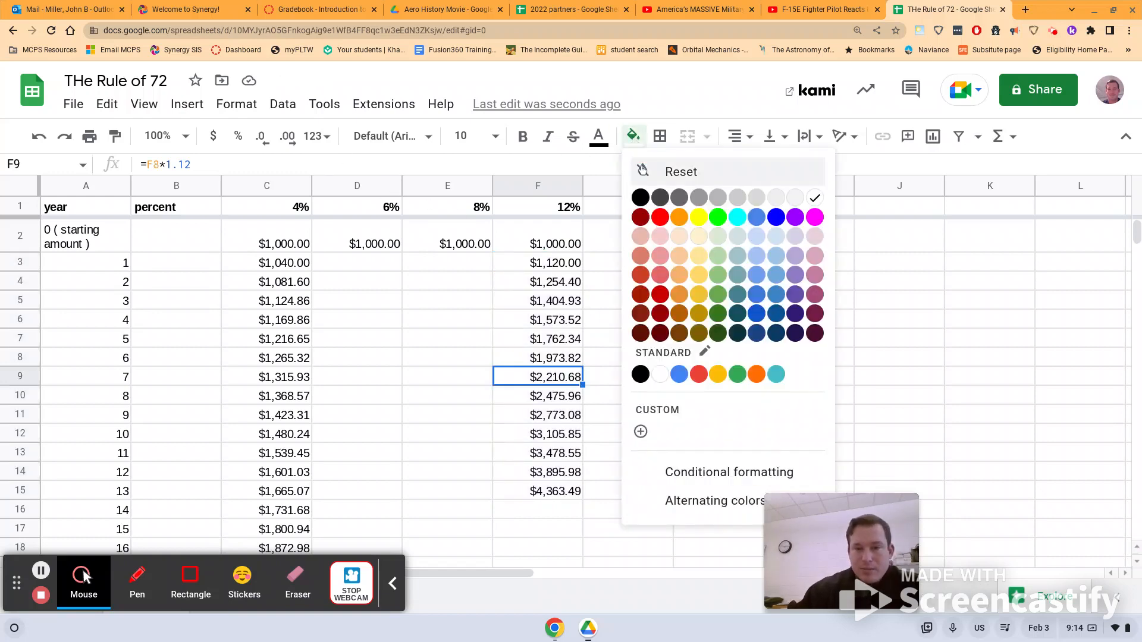
click(698, 217)
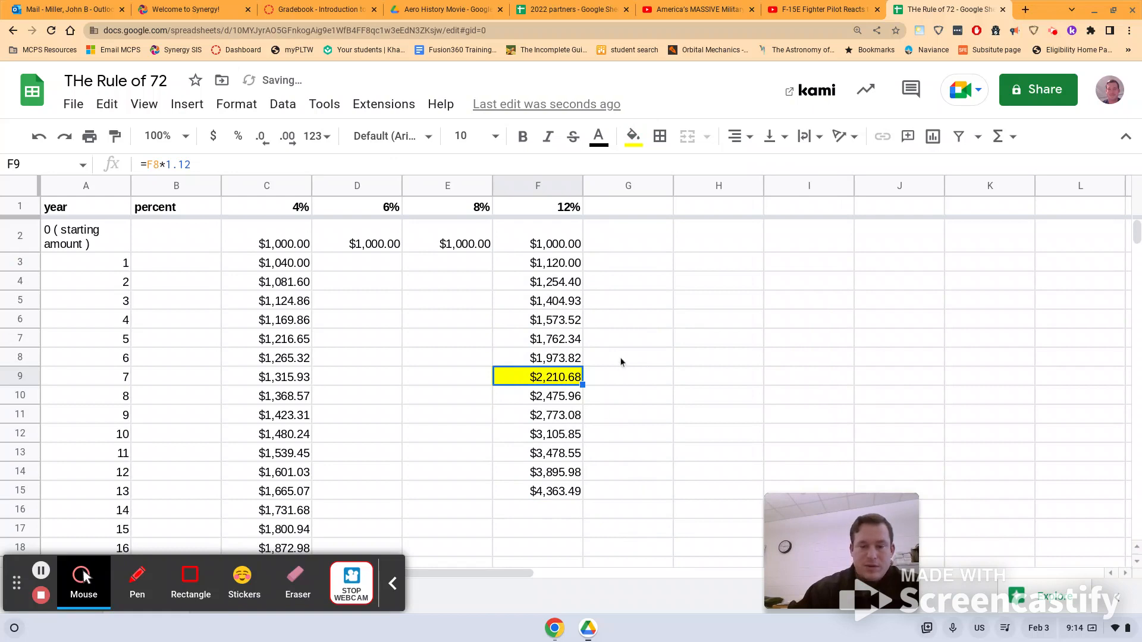
scroll(621, 359, down, 1)
scroll(590, 423, down, 3)
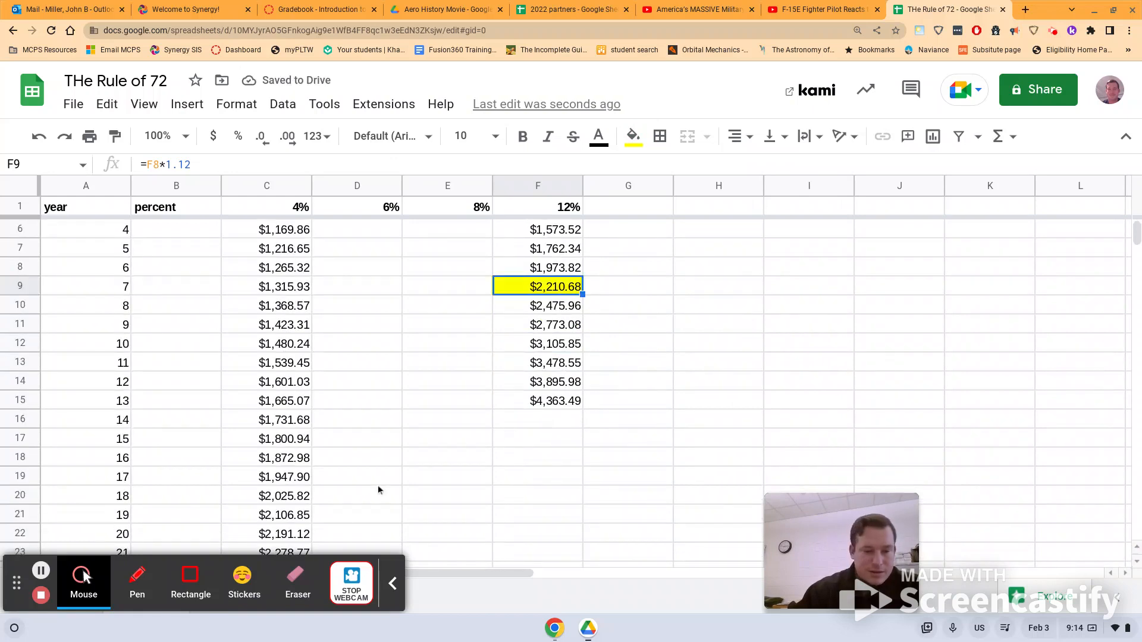
click(297, 499)
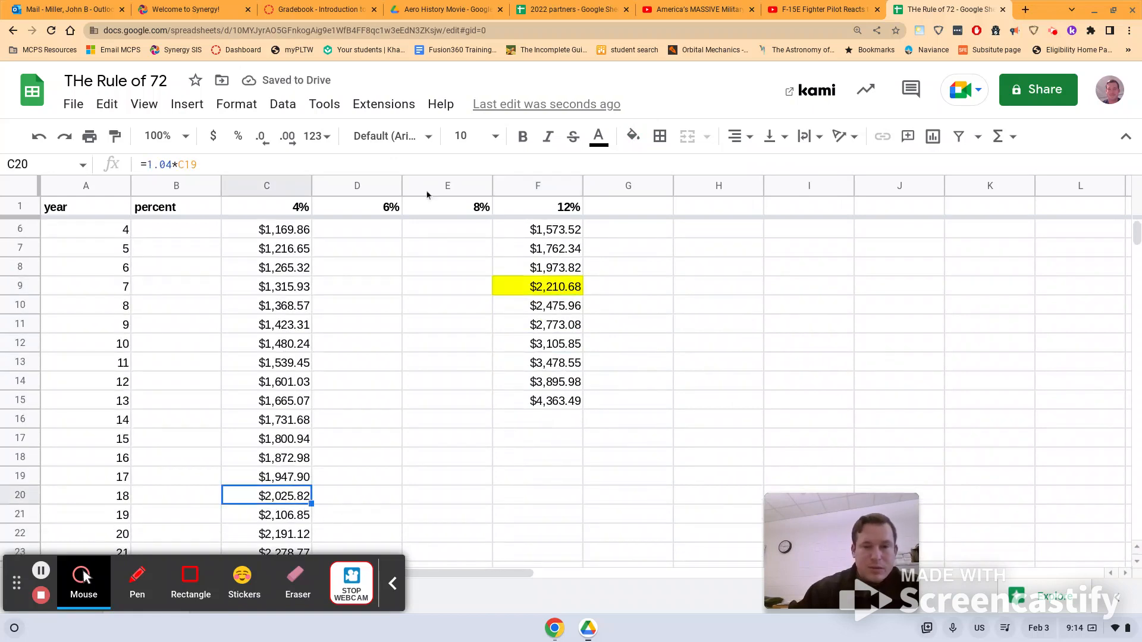
click(630, 137)
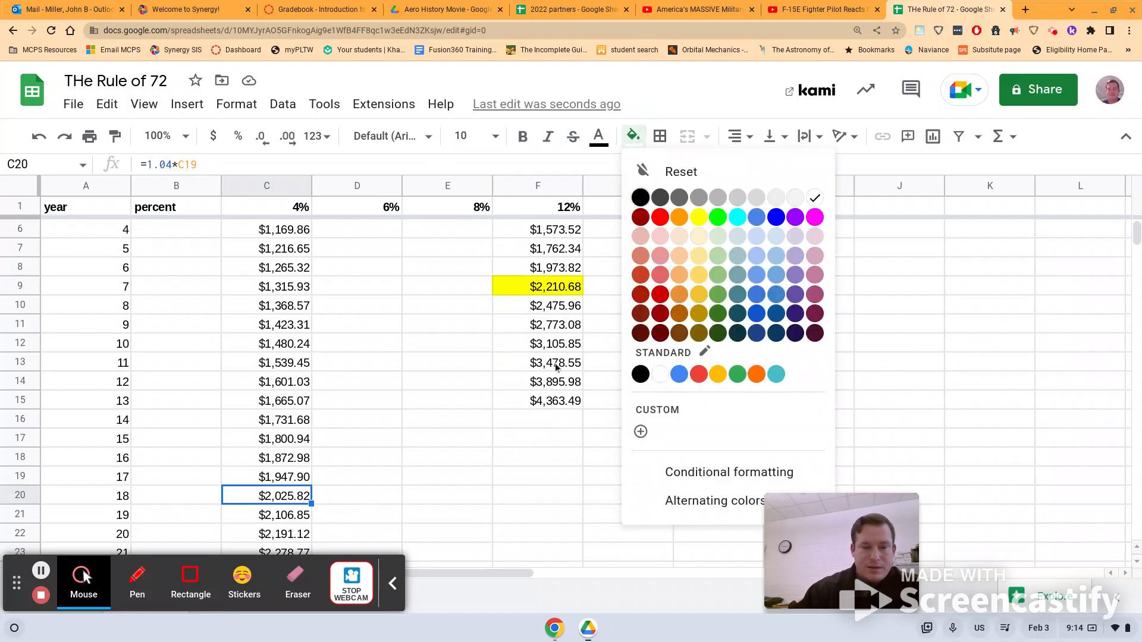
click(700, 218)
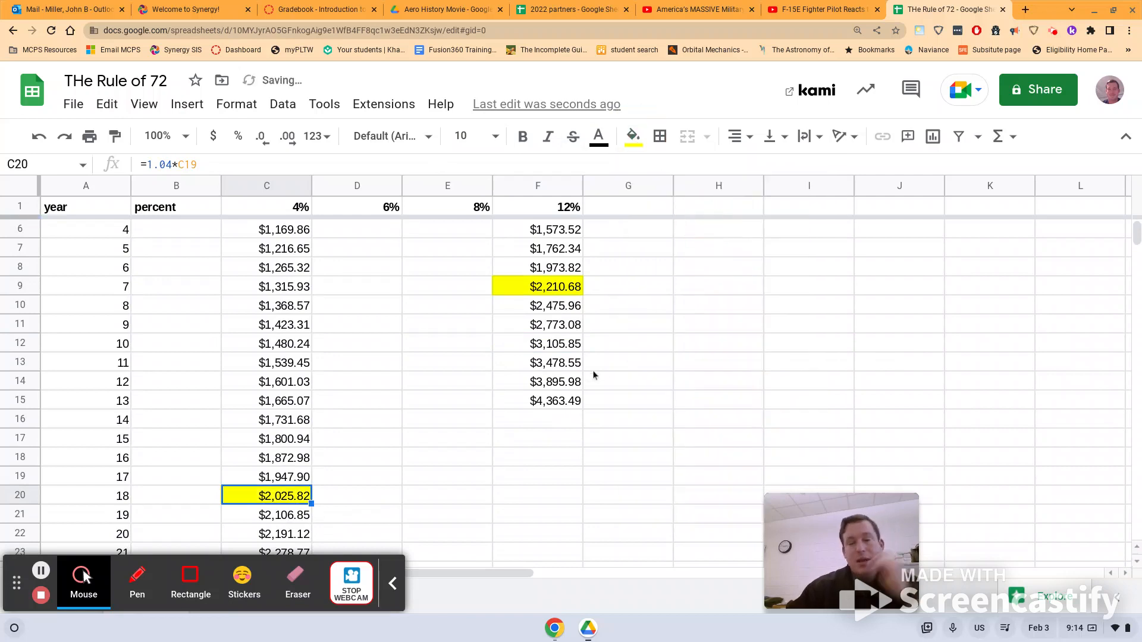